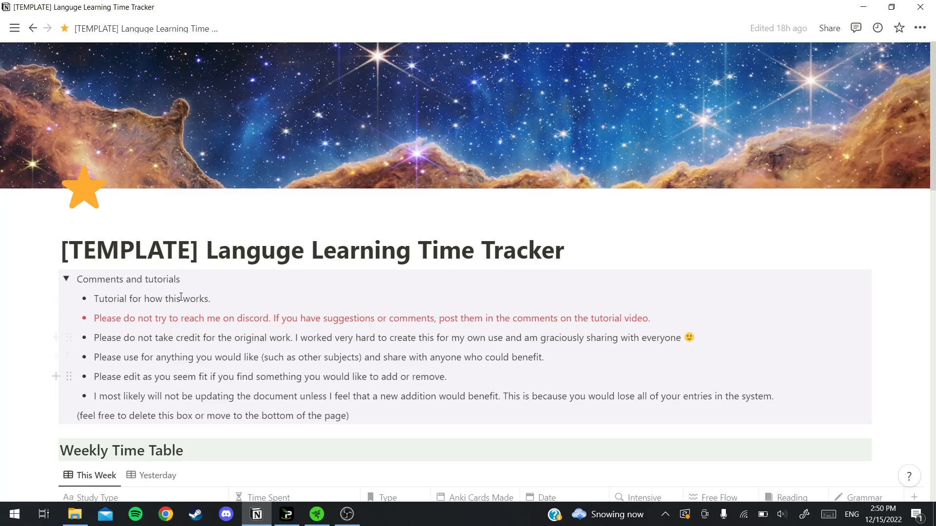
Collapse the Comments and tutorials section, and create a blank entry in the Weekly Time Table, opened in side peek.
click(66, 278)
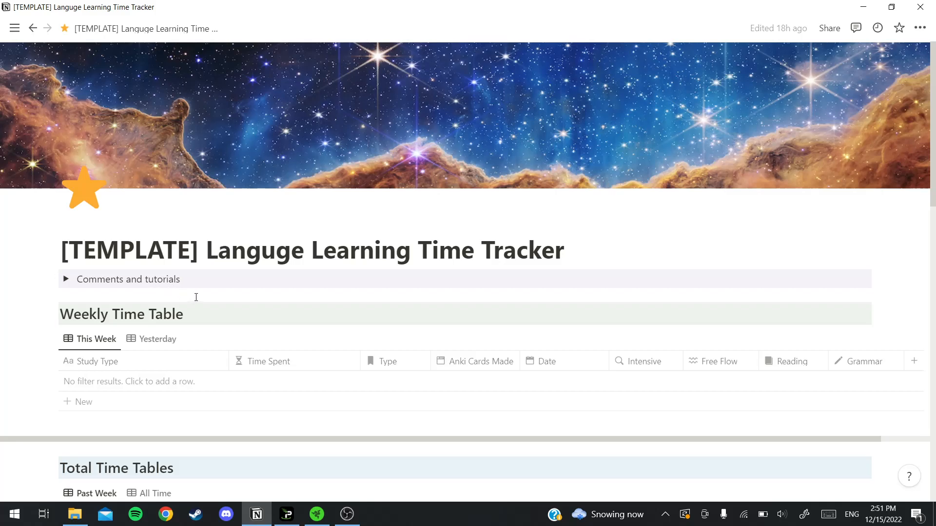
scroll(196, 297, down, 1)
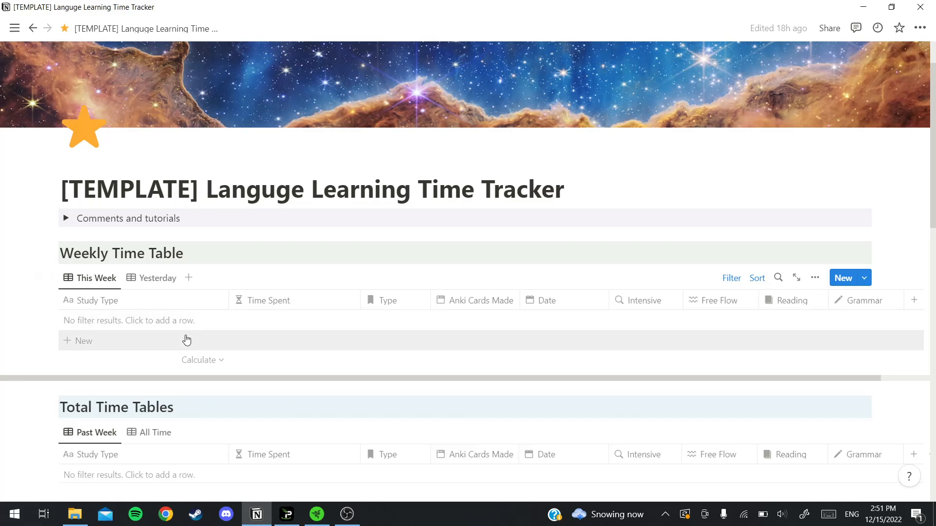
click(108, 343)
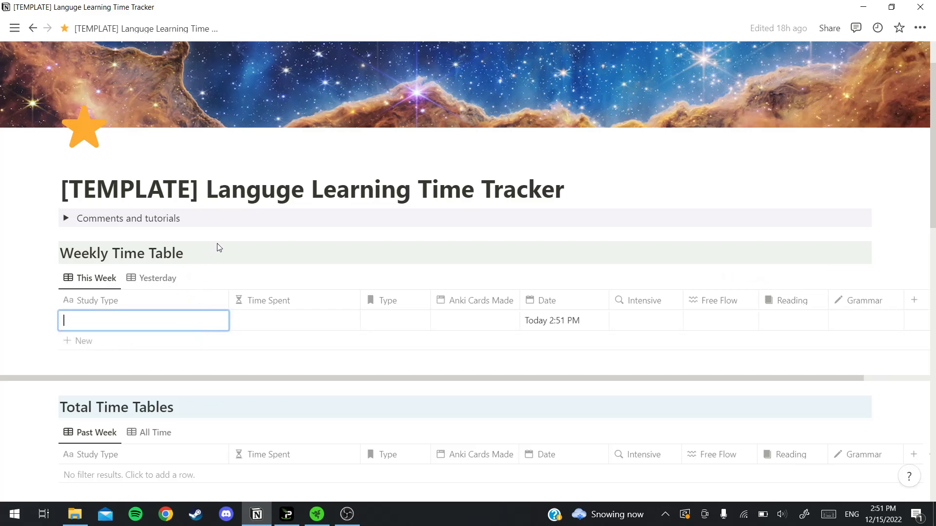
key(Escape)
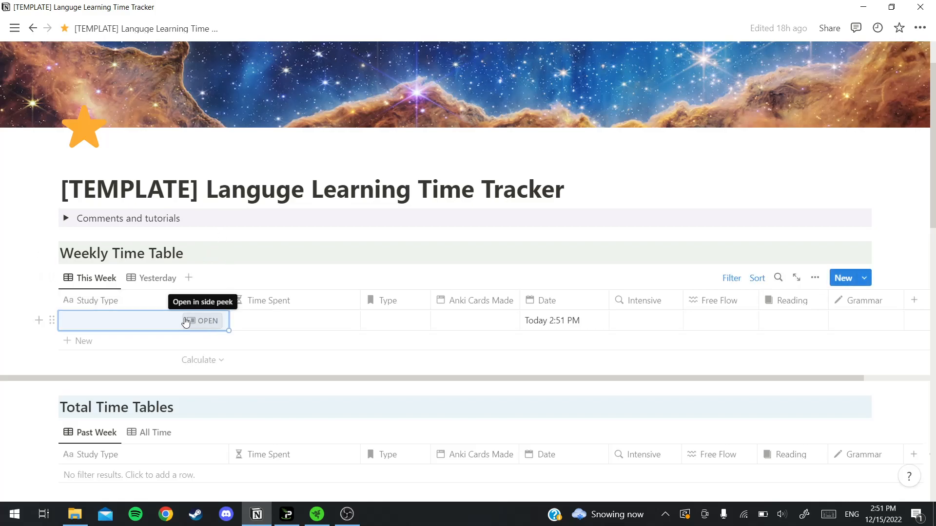
click(199, 322)
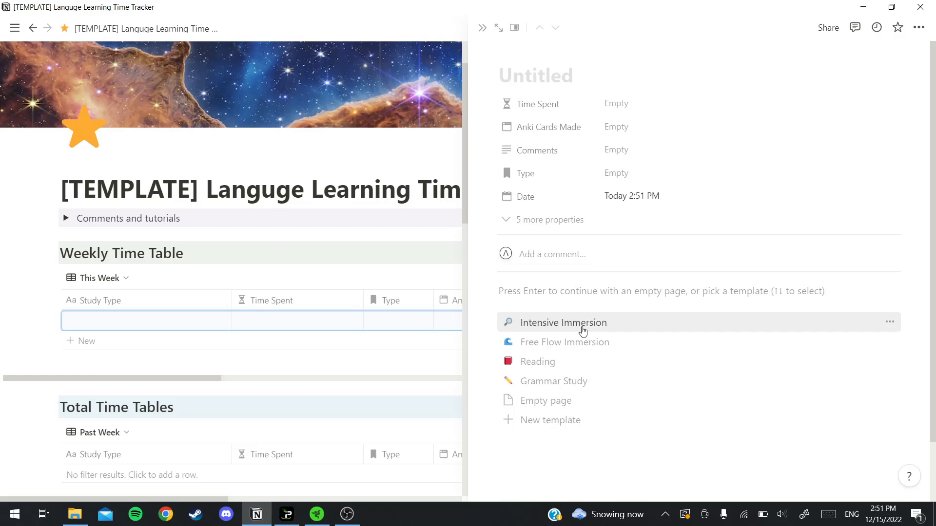
Apply the Intensive Immersion template to the blank weekly entry.
click(889, 322)
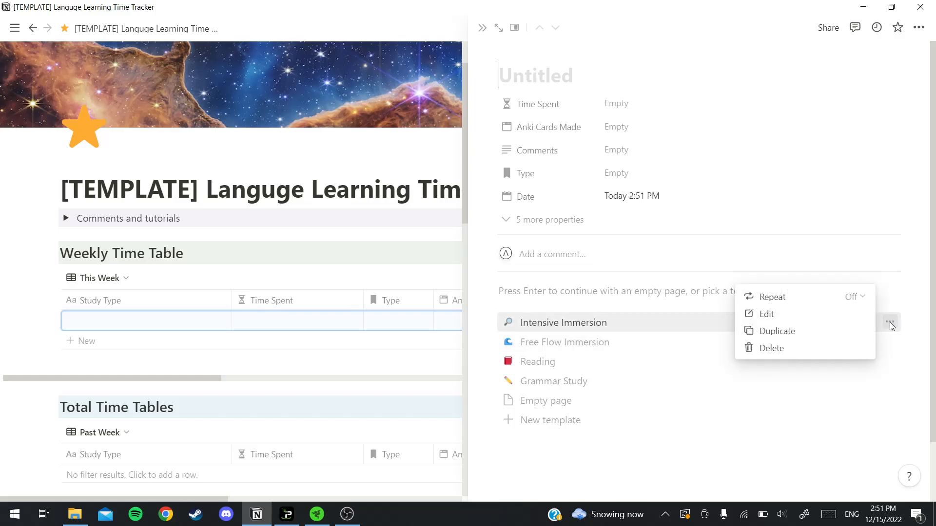
click(914, 328)
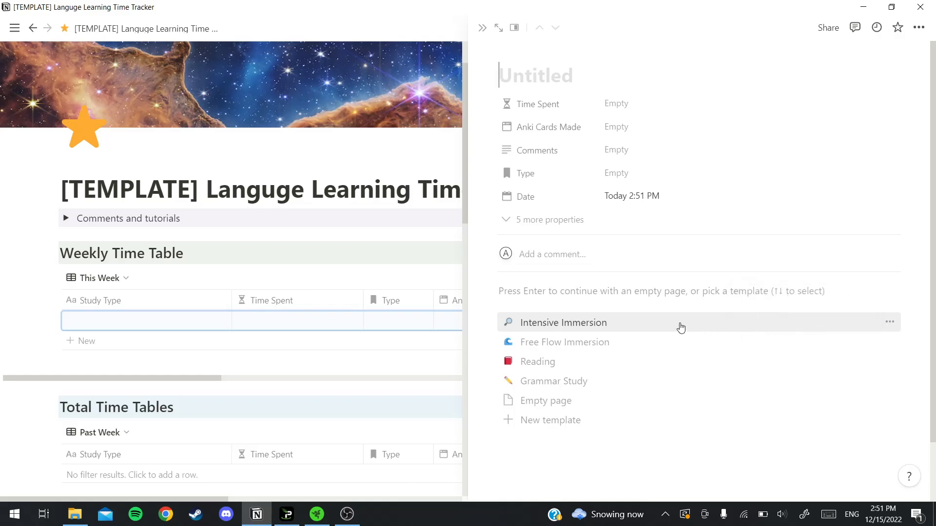
click(623, 324)
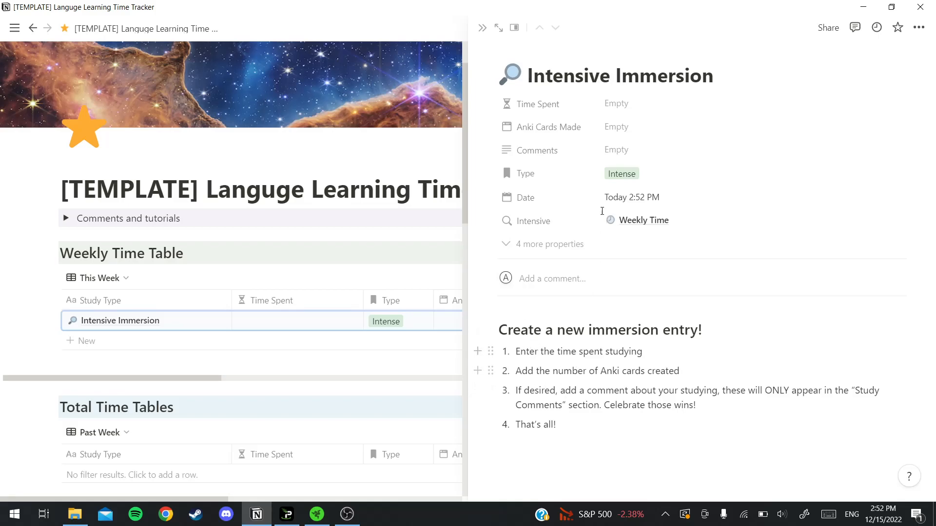
Set the Intensive Immersion entry's Time Spent to 30 and its Anki Cards Made to 5.
click(639, 103)
text(30)
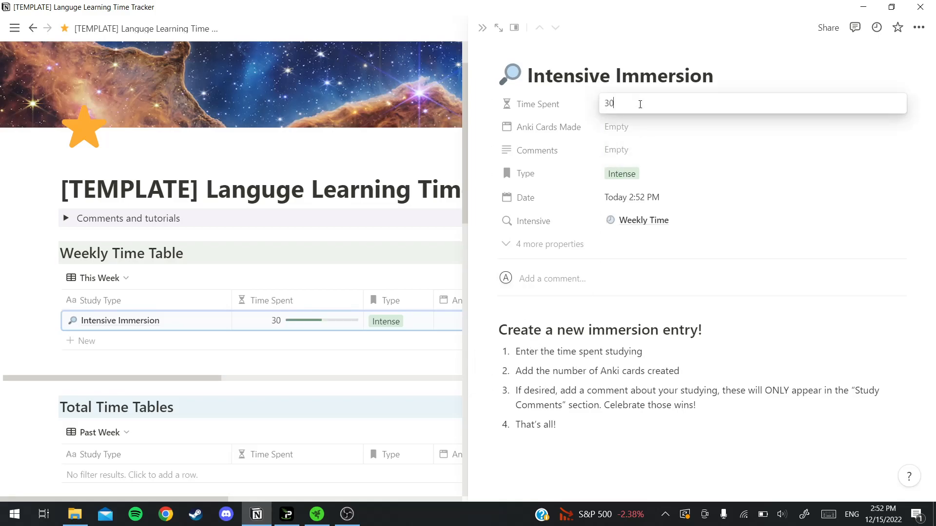
key(Return)
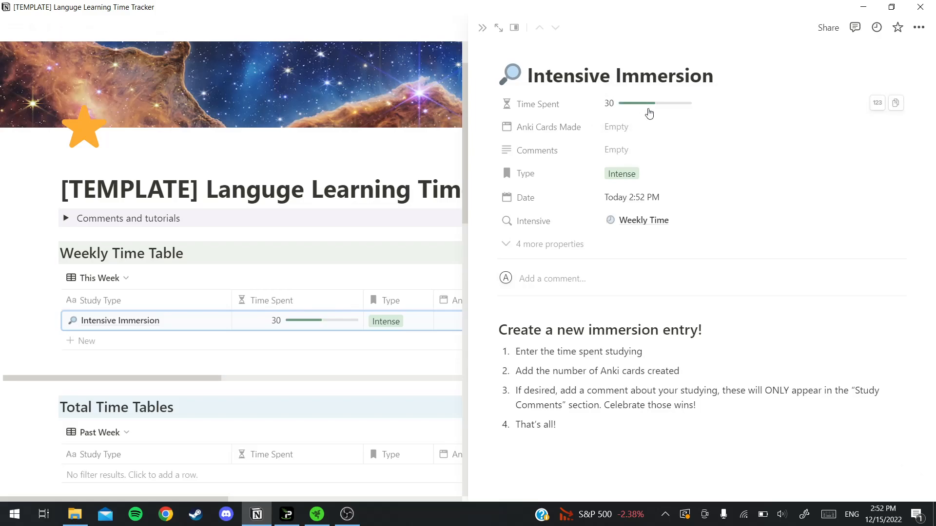
click(643, 122)
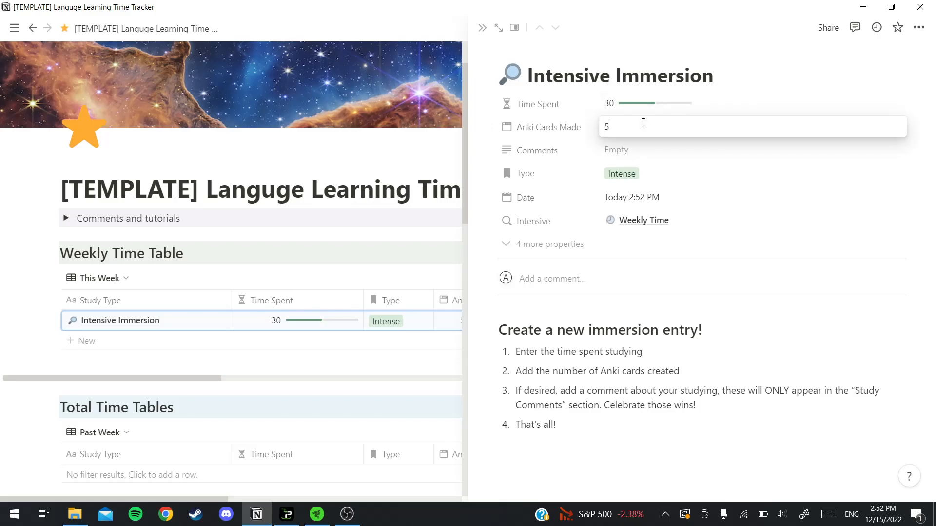
text(5)
key(Return)
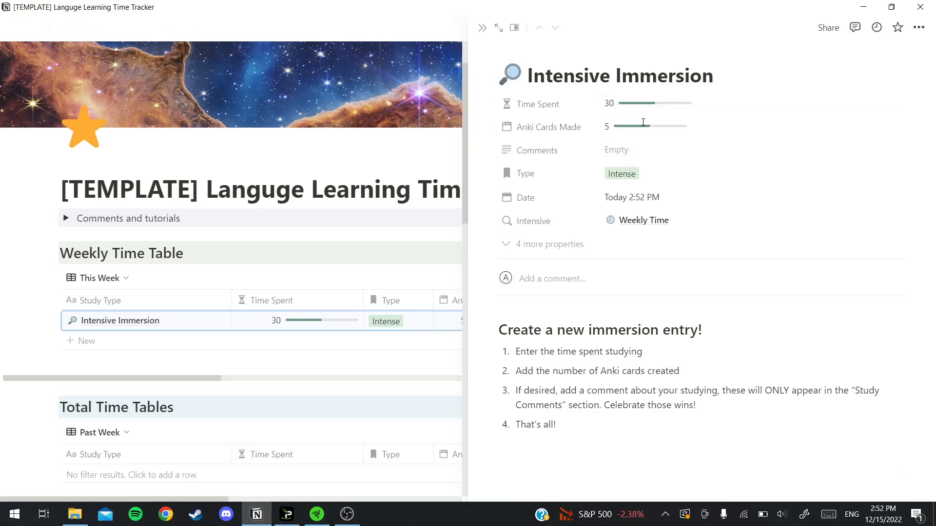
Enter "Comprehension felt great!" as the Intensive Immersion entry's comment and close the entry.
click(669, 144)
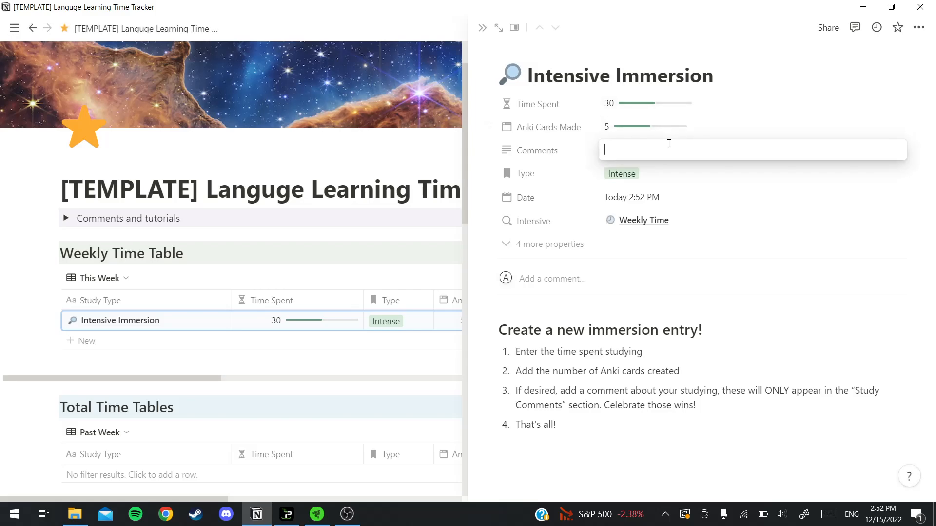
text(Comprehension felt great!)
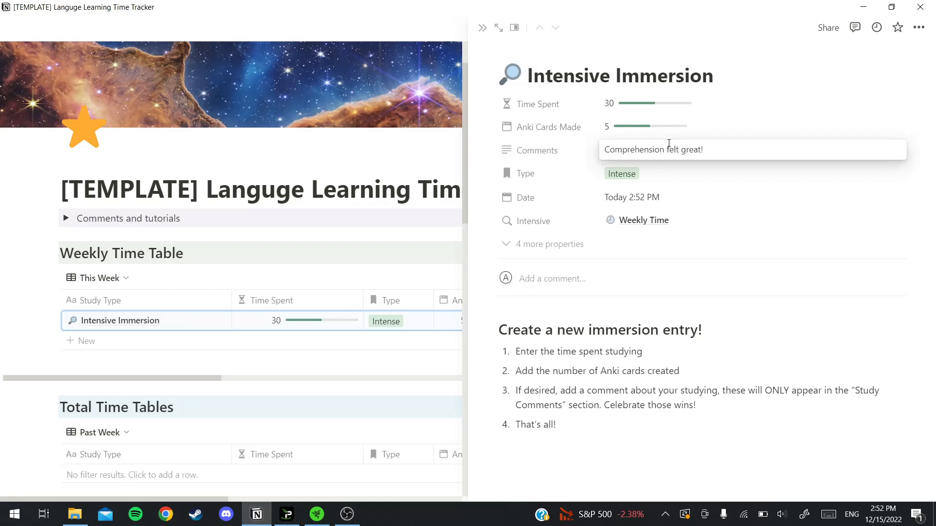
key(Return)
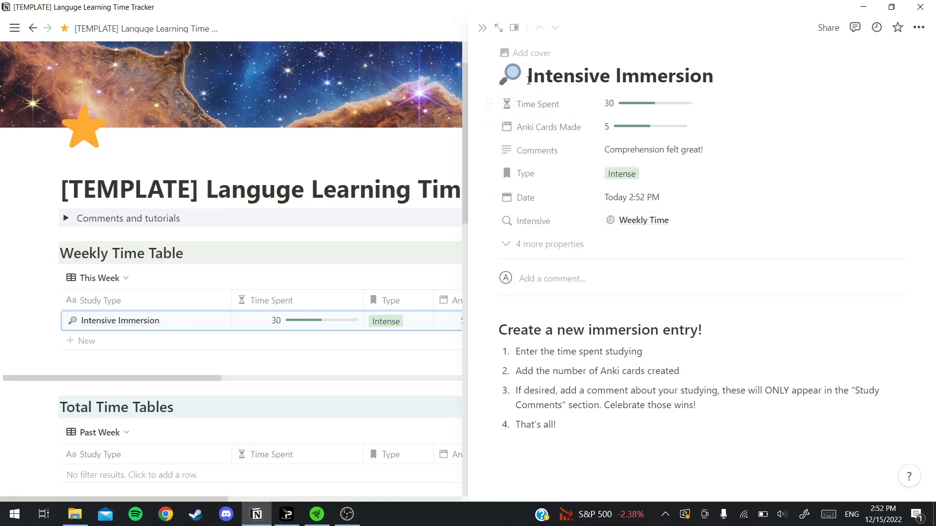
click(482, 28)
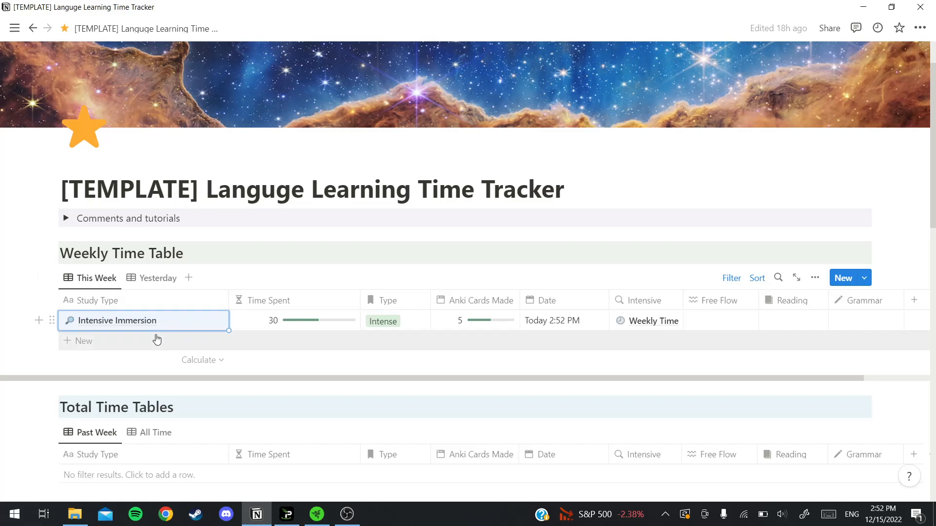
Add a second entry to the Weekly Time Table using the Grammar Study template.
click(132, 341)
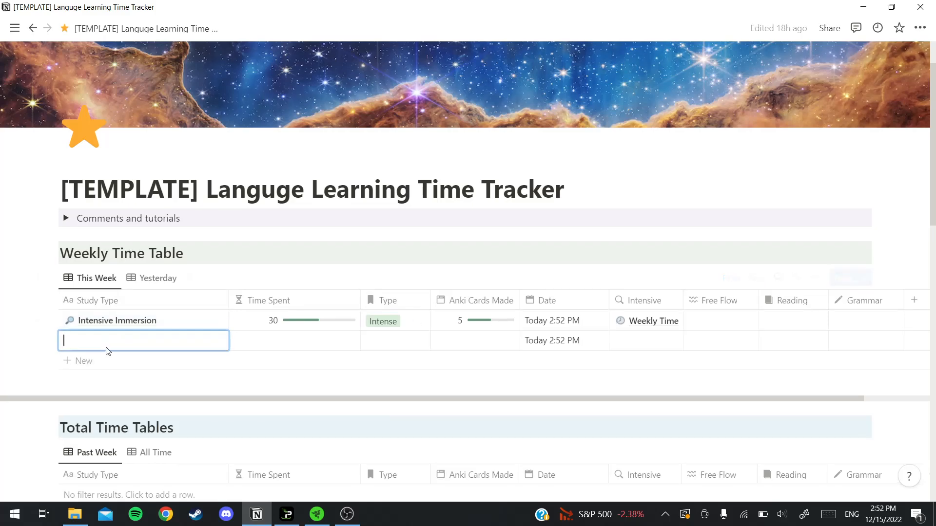
click(201, 341)
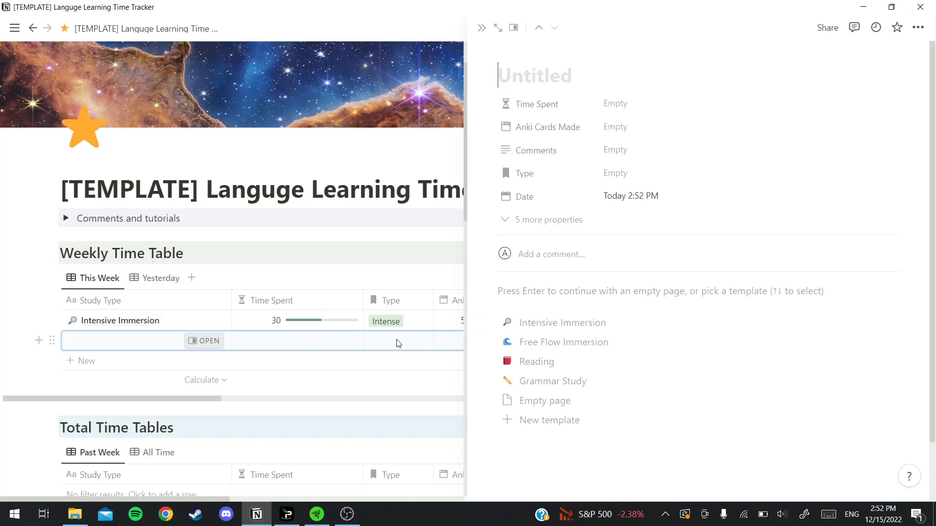
click(544, 381)
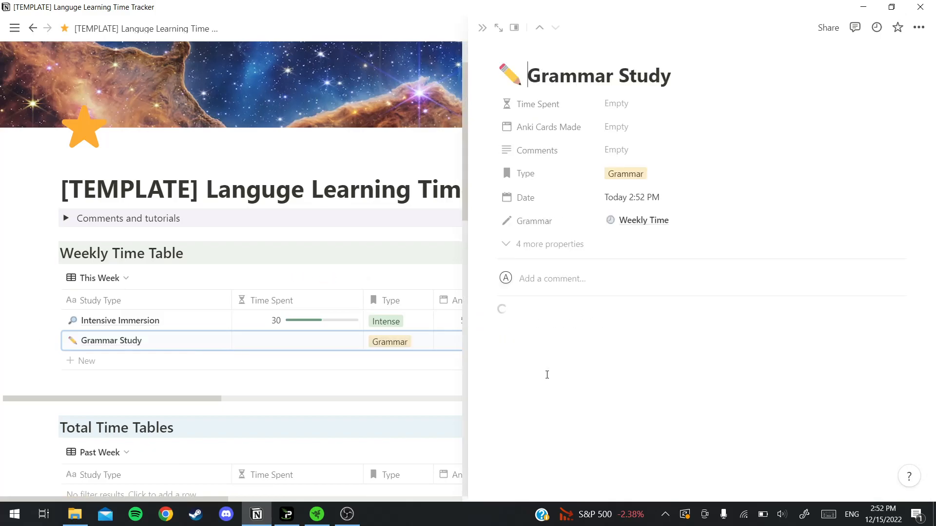
Set the Grammar Study entry's Time Spent to 15 and Anki Cards Made to 0, and close the entry.
click(636, 105)
text(15)
key(Return)
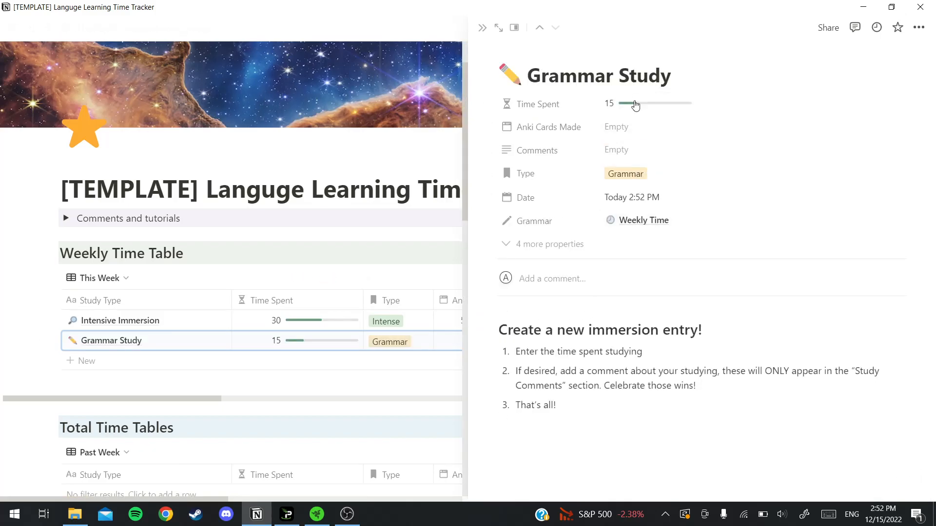
click(647, 125)
text(0)
key(Return)
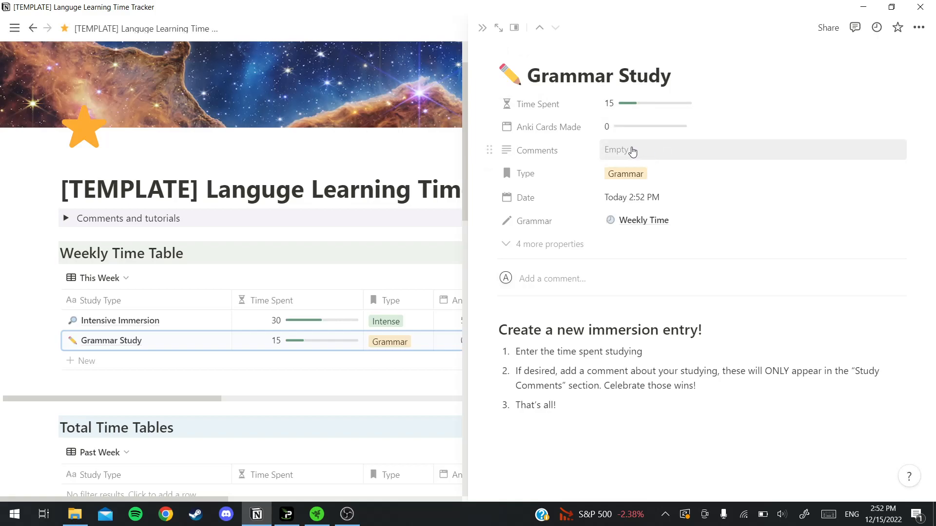
click(483, 27)
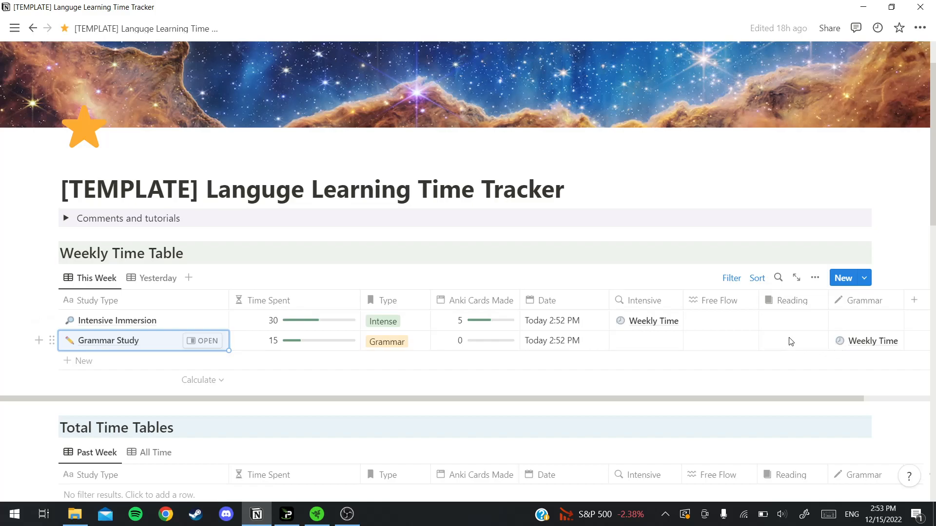
Change the Intensive Immersion entry's Intensive relation from Weekly Time to Total Time.
scroll(730, 334, down, 2)
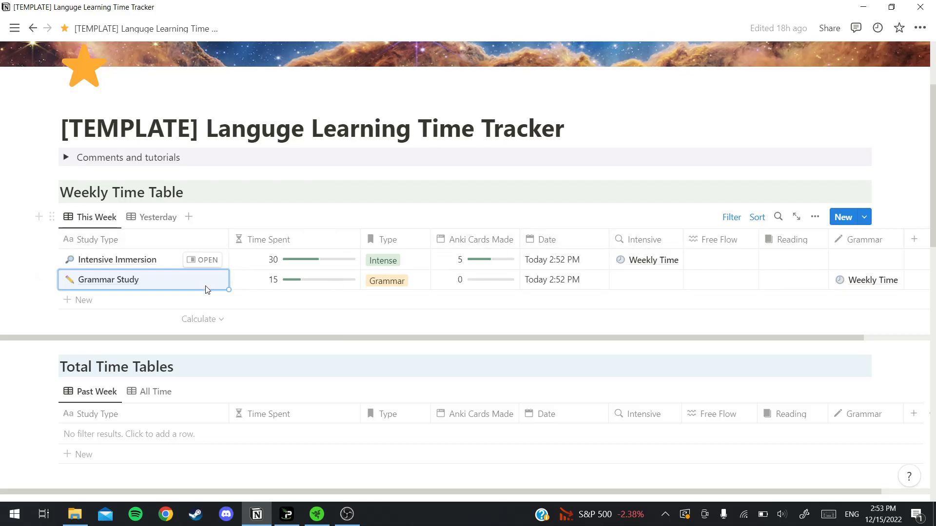
click(644, 262)
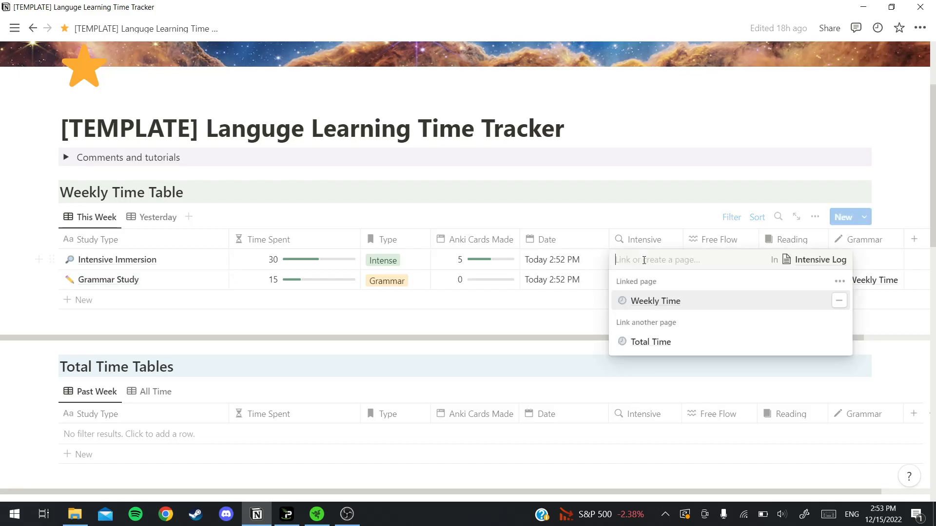
click(655, 343)
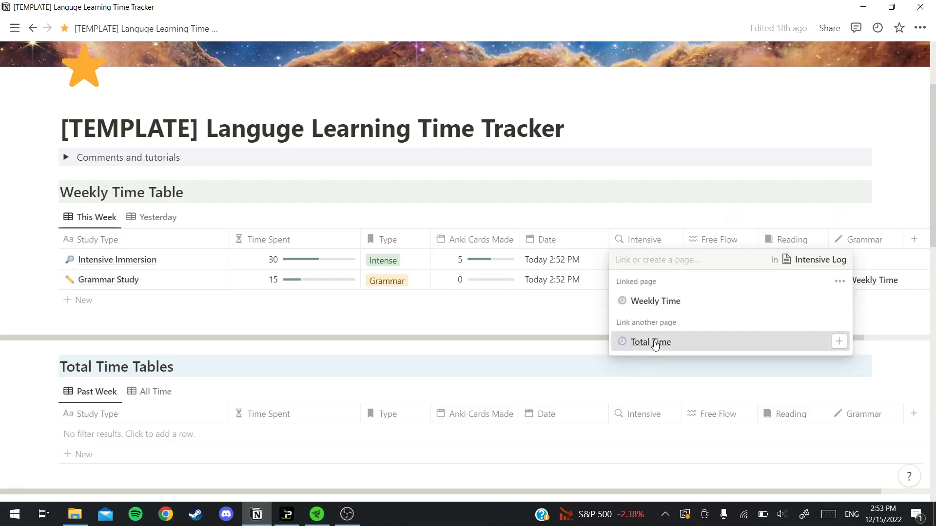
click(600, 311)
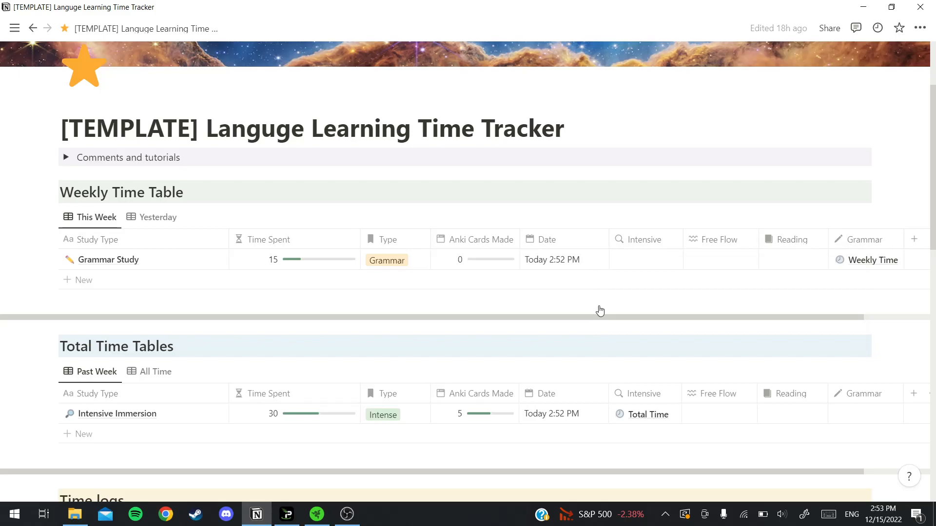
Change the Grammar Study entry's Grammar relation from Weekly Time to Total Time.
click(853, 262)
click(759, 343)
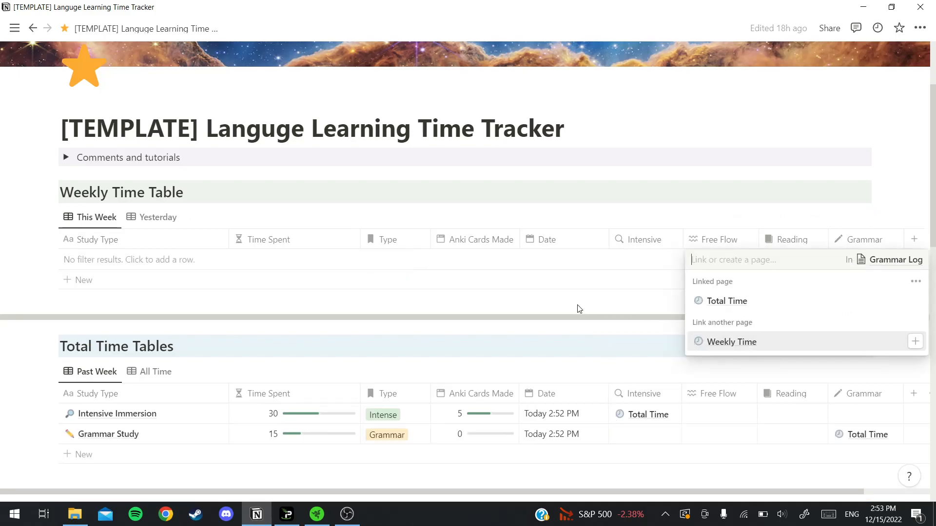
click(579, 309)
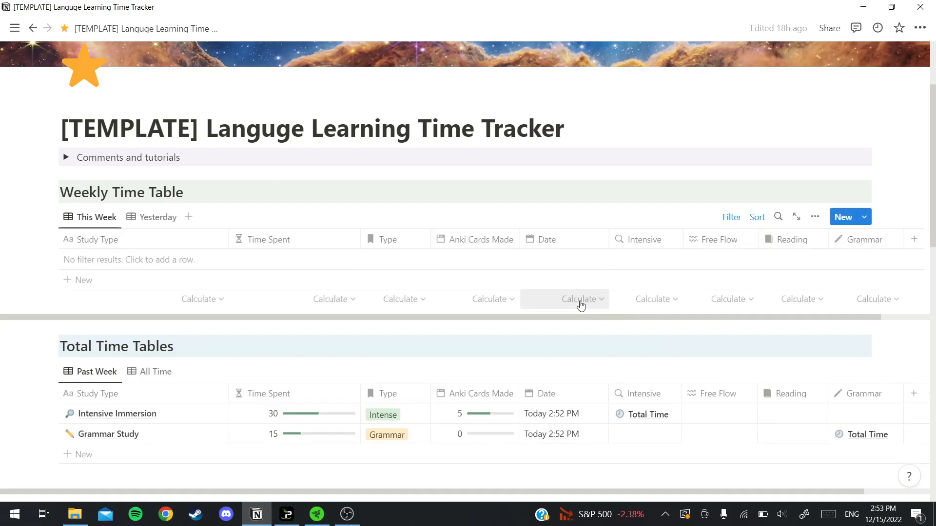
Switch the Intensive Immersion entry's Intensive relation back to Weekly Time in the Total Time Tables.
scroll(580, 305, down, 1)
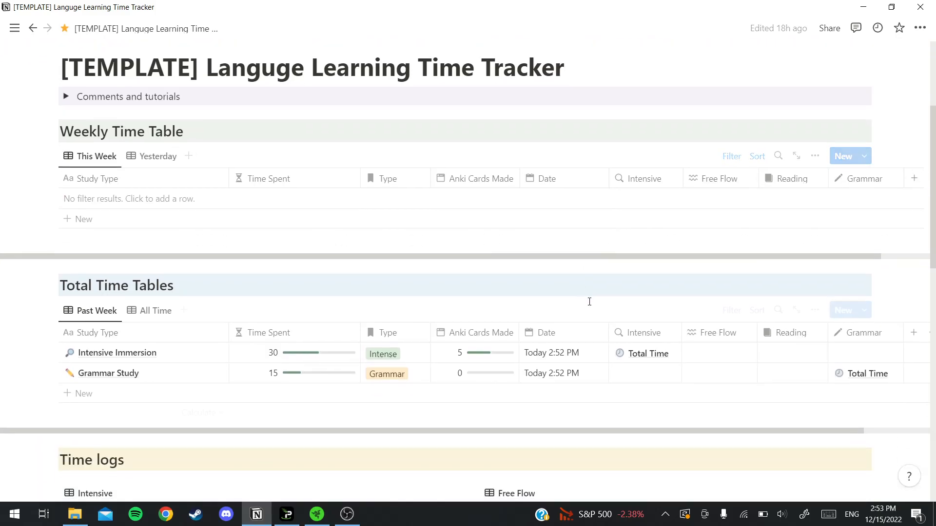
click(644, 358)
click(655, 434)
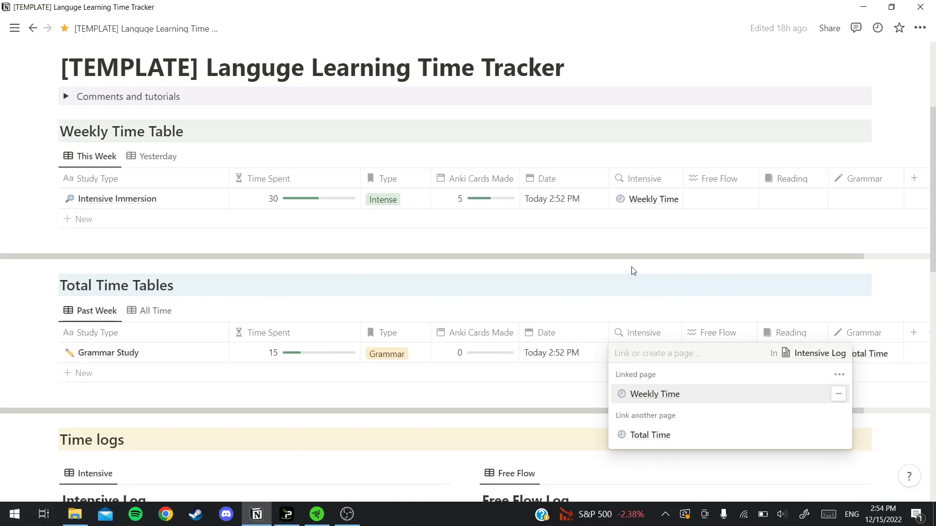
click(634, 249)
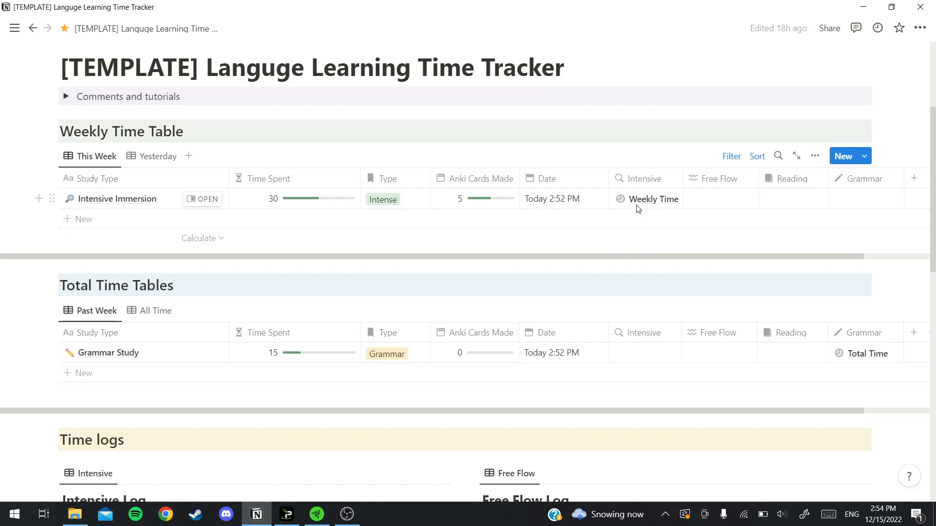
Compare the Weekly Time and Total Time rows in the Intensive and Grammar logs with the study entries above.
scroll(639, 209, down, 6)
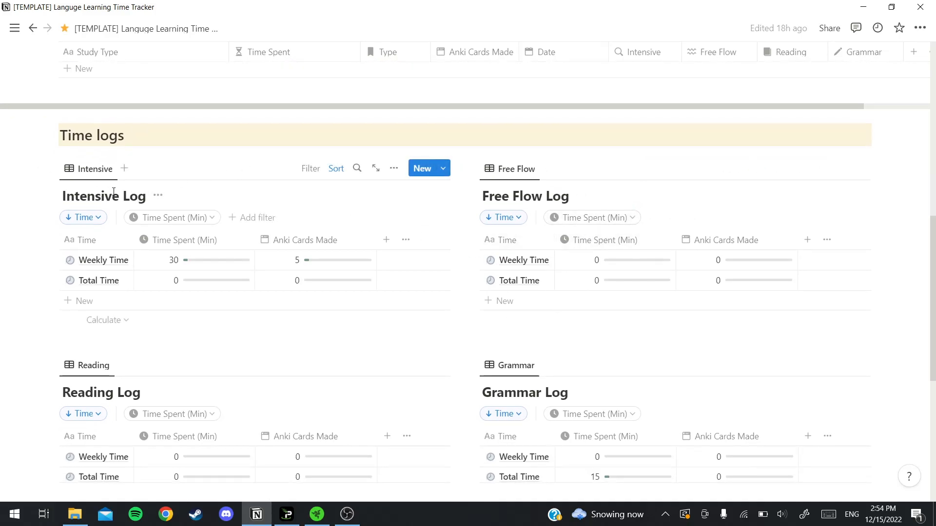
mouse_move(192, 263)
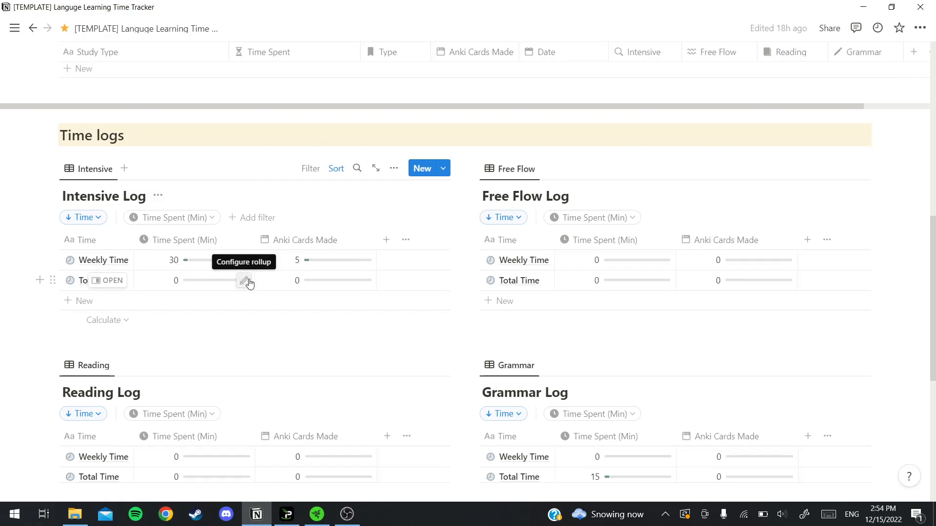
scroll(299, 279, up, 4)
scroll(300, 280, up, 3)
scroll(391, 291, down, 4)
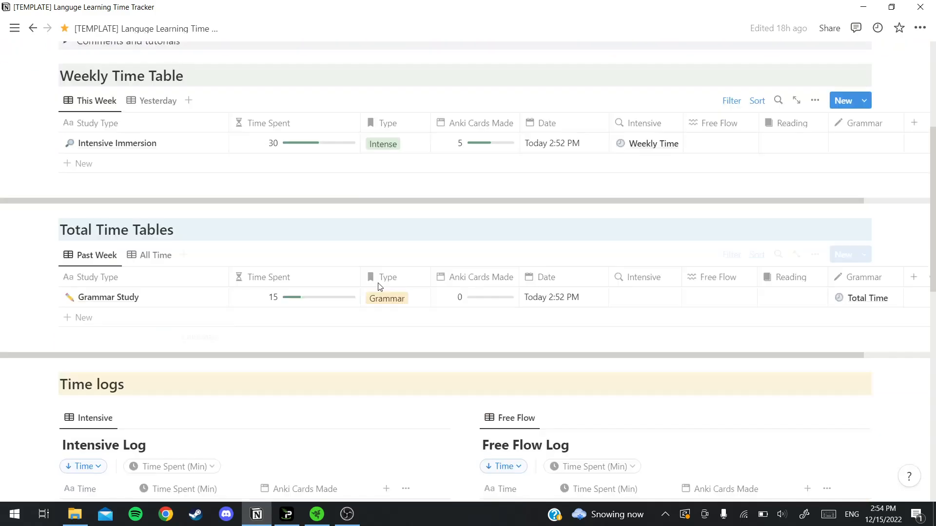
scroll(579, 259, down, 6)
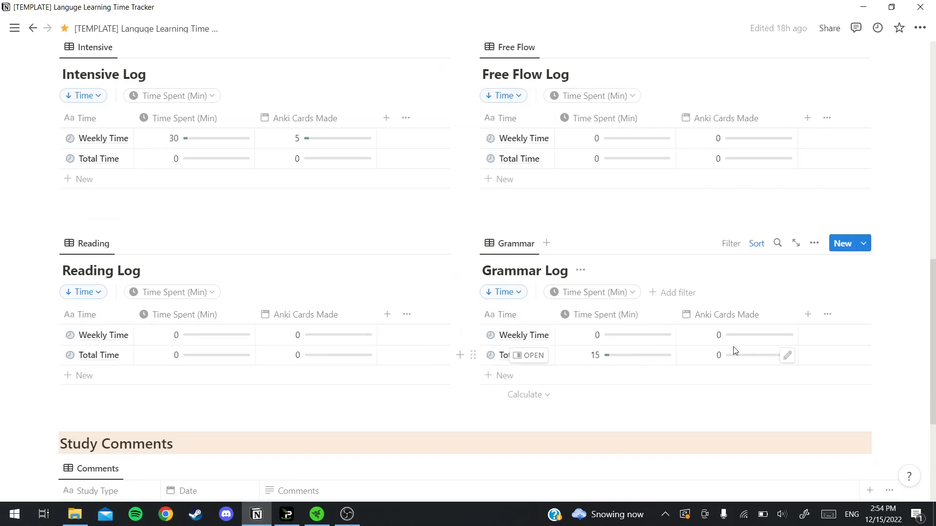
Review the Weekly Time Table and Total Time Tables entries alongside the Intensive Log.
scroll(705, 322, up, 15)
scroll(707, 314, down, 4)
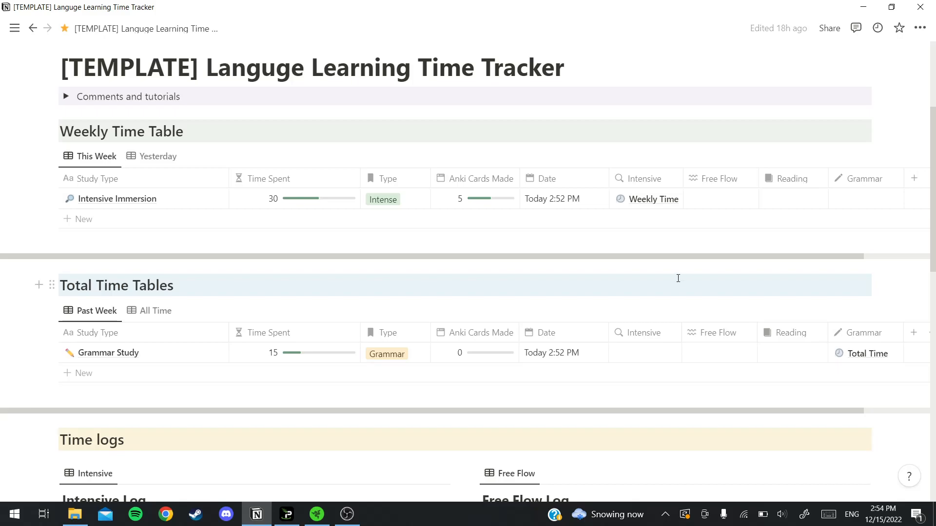
scroll(631, 249, down, 5)
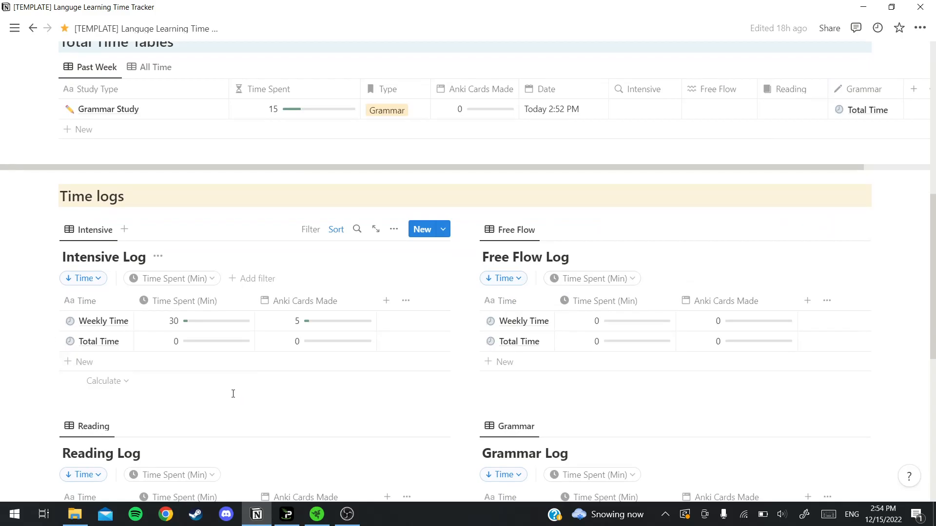
click(224, 382)
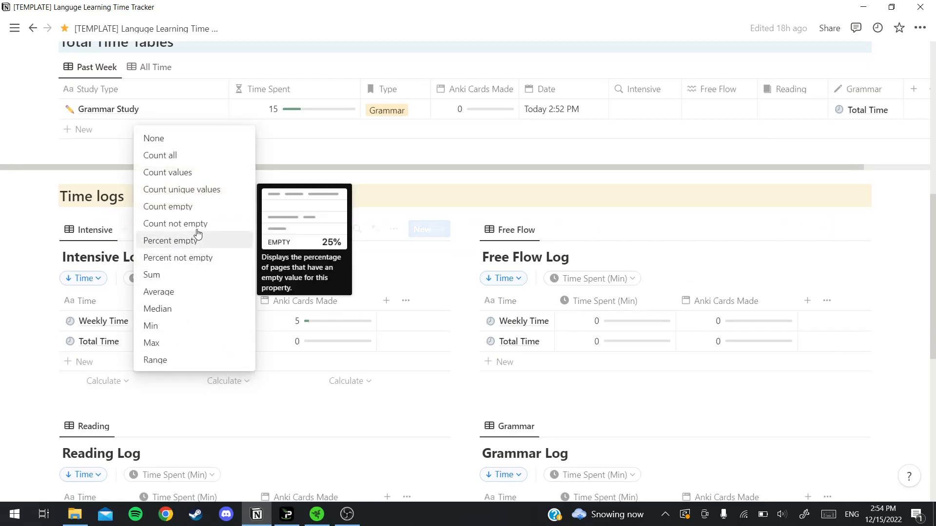
click(281, 408)
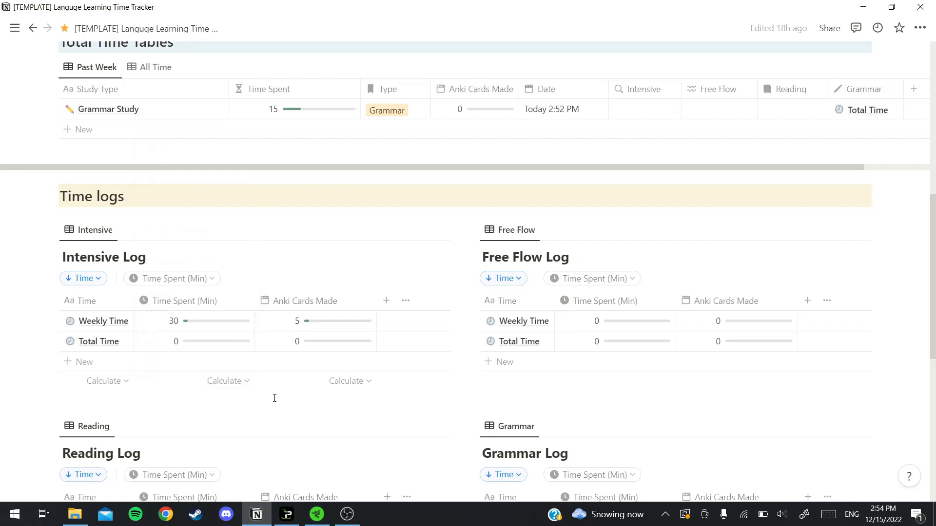
Change the Intensive Immersion entry's Intensive relation in the Weekly Time Table from Weekly Time to Total Time.
scroll(321, 322, up, 6)
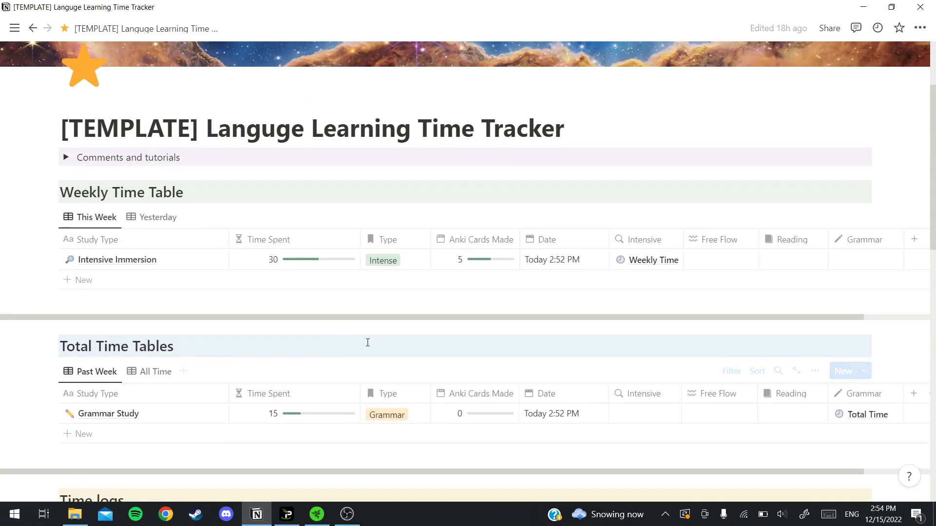
click(636, 262)
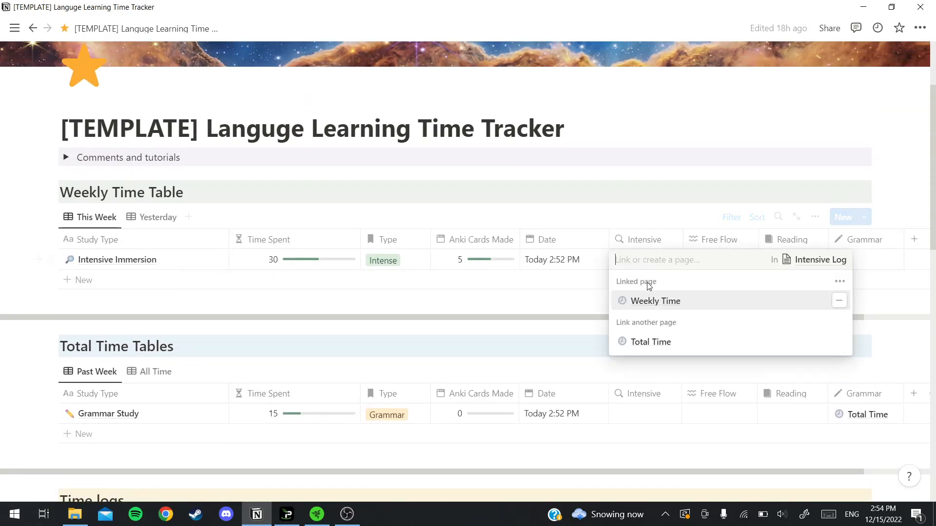
click(650, 341)
click(575, 309)
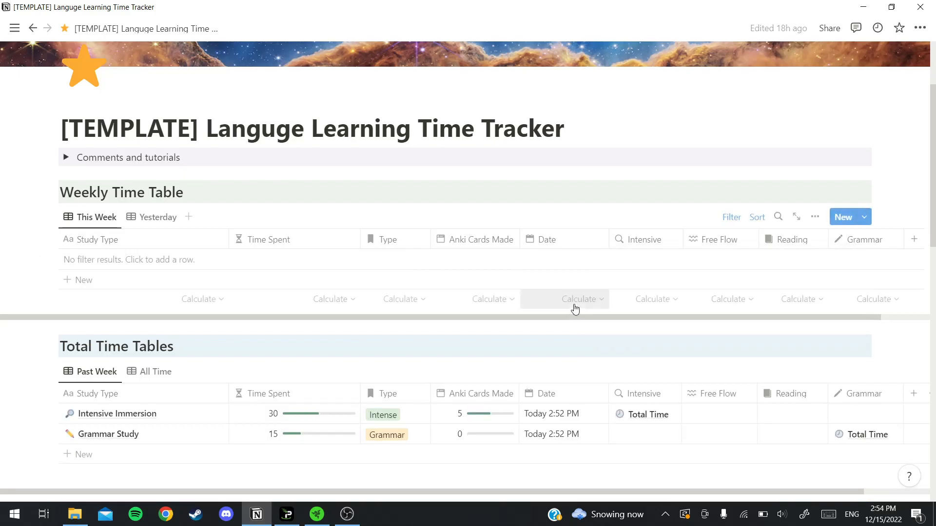
Inspect the progress bar settings of the Time Spent (Min) property in the Intensive Log.
scroll(575, 310, down, 6)
scroll(594, 321, down, 3)
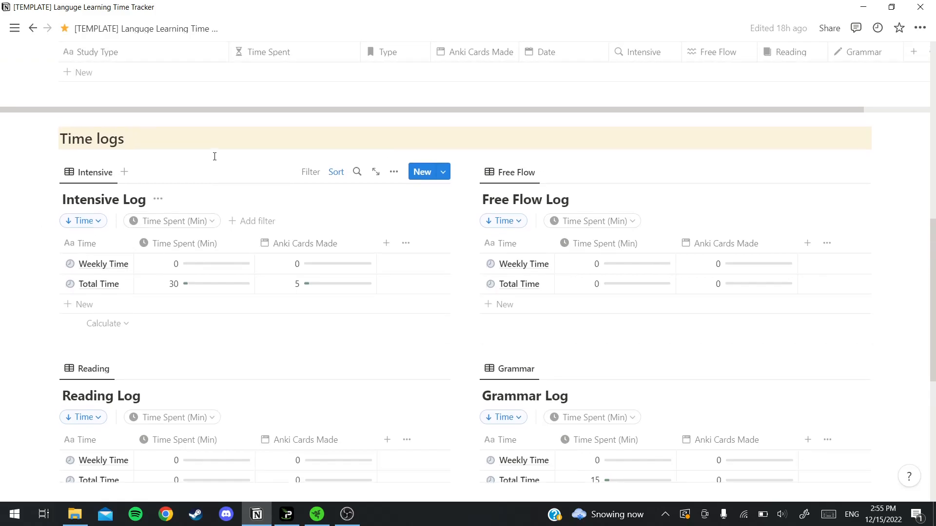
scroll(213, 155, up, 1)
scroll(217, 180, down, 1)
scroll(220, 185, down, 1)
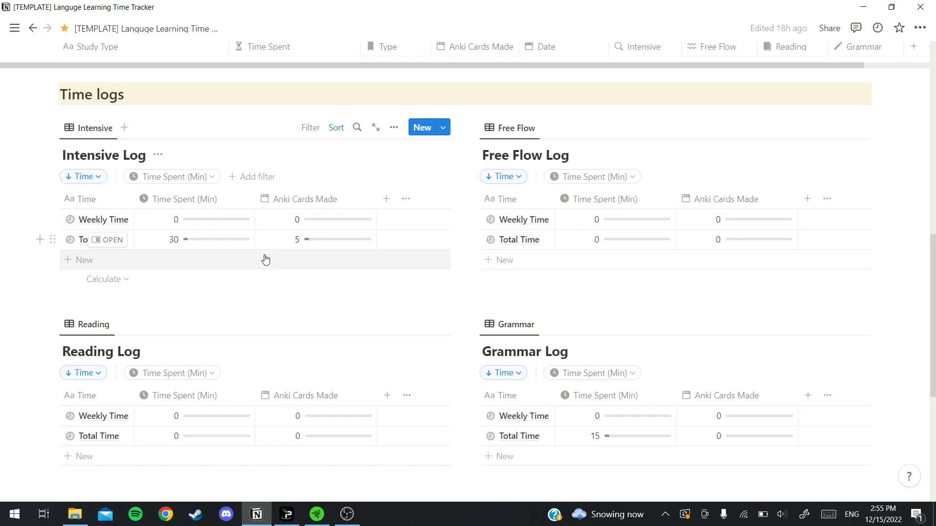
click(194, 205)
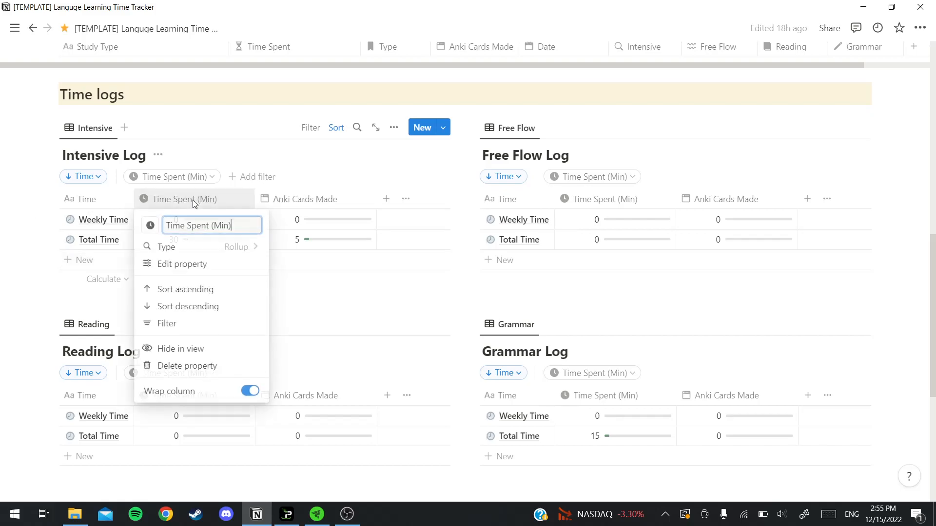
click(191, 265)
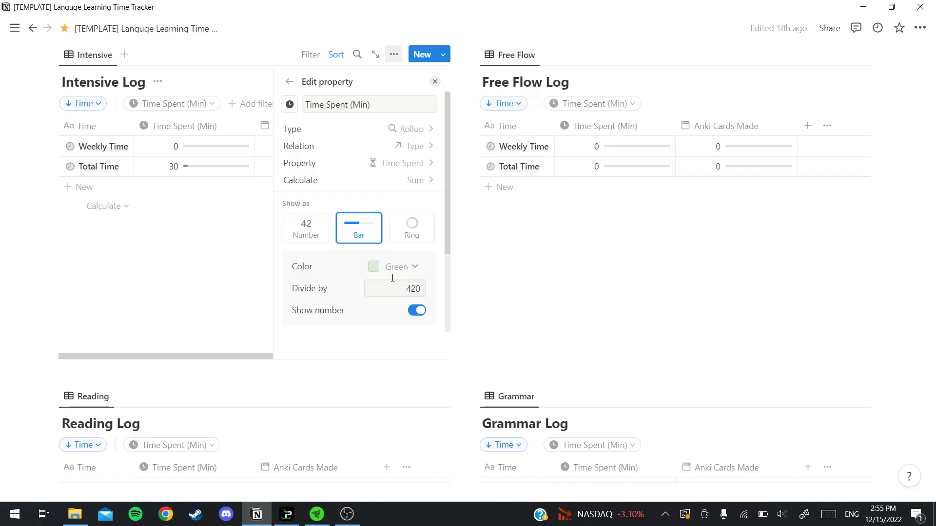
click(233, 269)
scroll(273, 271, up, 3)
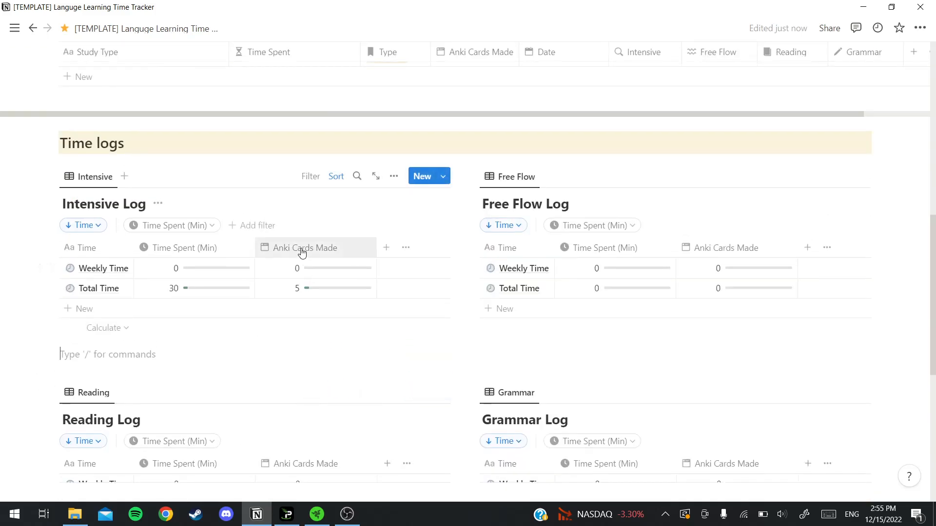
Inspect the Anki Cards Made property's progress bar divisor in the Intensive Log.
mouse_move(317, 269)
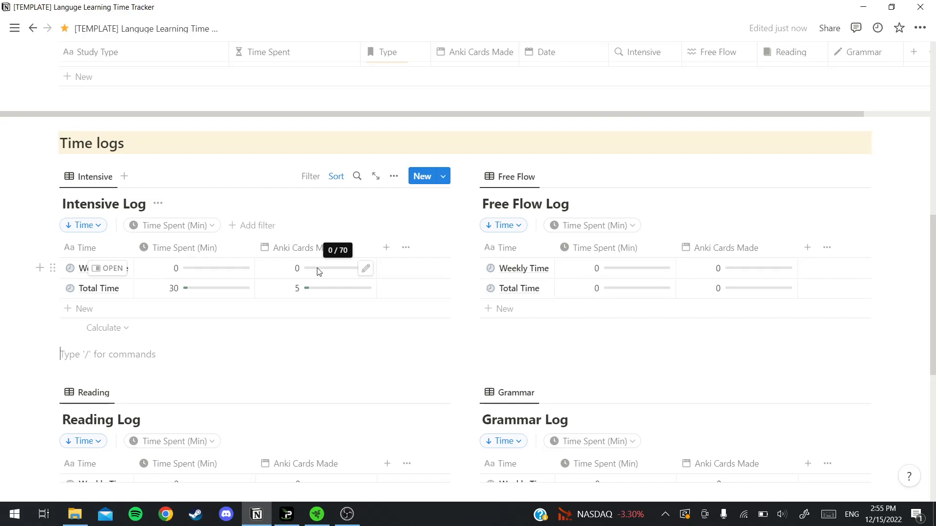
click(309, 249)
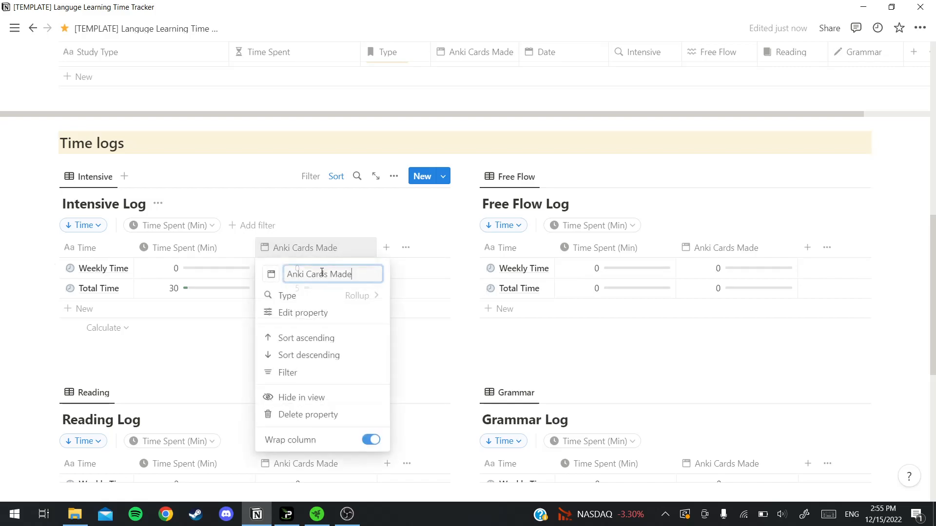
click(327, 311)
click(428, 290)
click(398, 288)
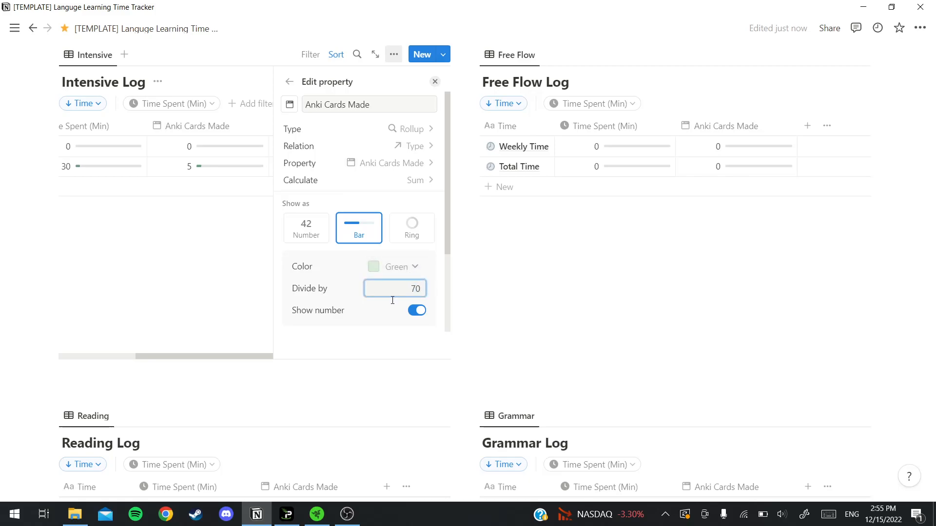
click(255, 267)
Check the Anki Cards Made and Time Spent progress bars of both entries in the Total Time Tables.
scroll(345, 292, up, 4)
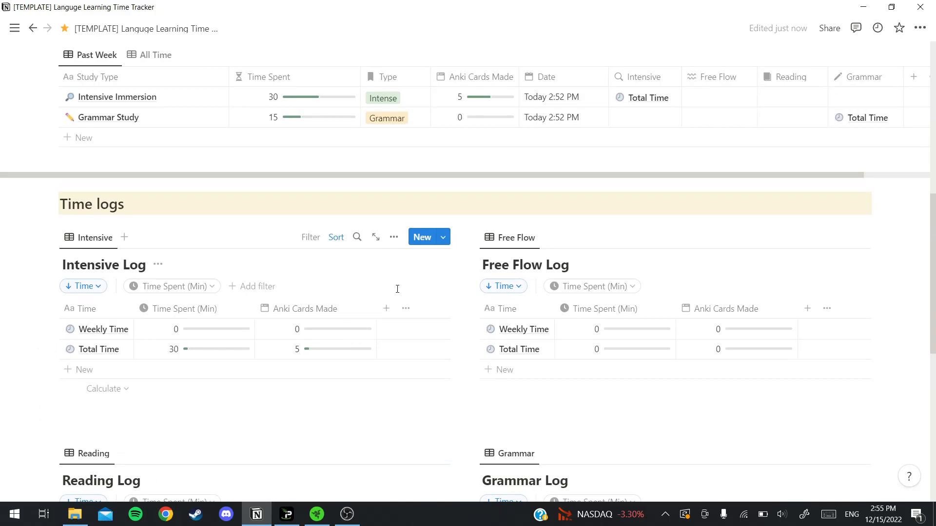
scroll(414, 285, up, 3)
scroll(434, 287, up, 6)
scroll(415, 293, down, 4)
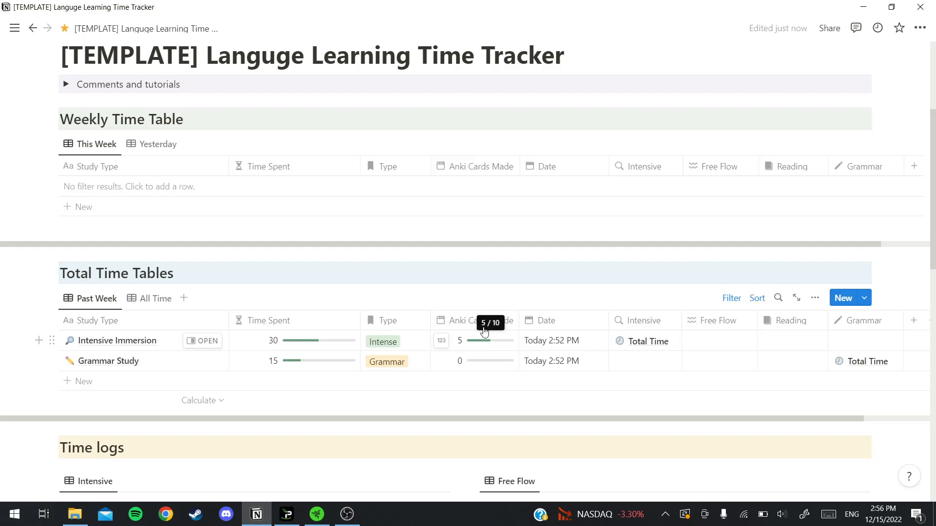
mouse_move(487, 345)
mouse_move(490, 364)
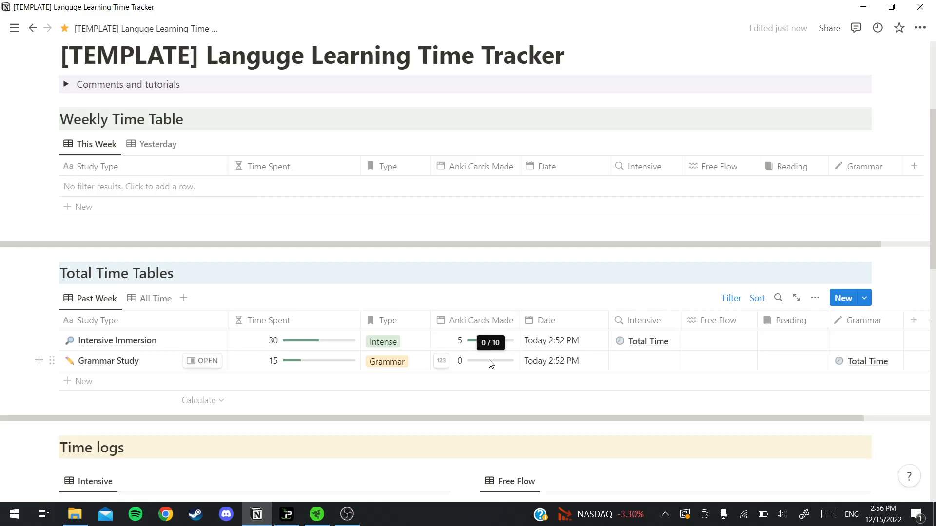
scroll(334, 298, down, 2)
mouse_move(325, 283)
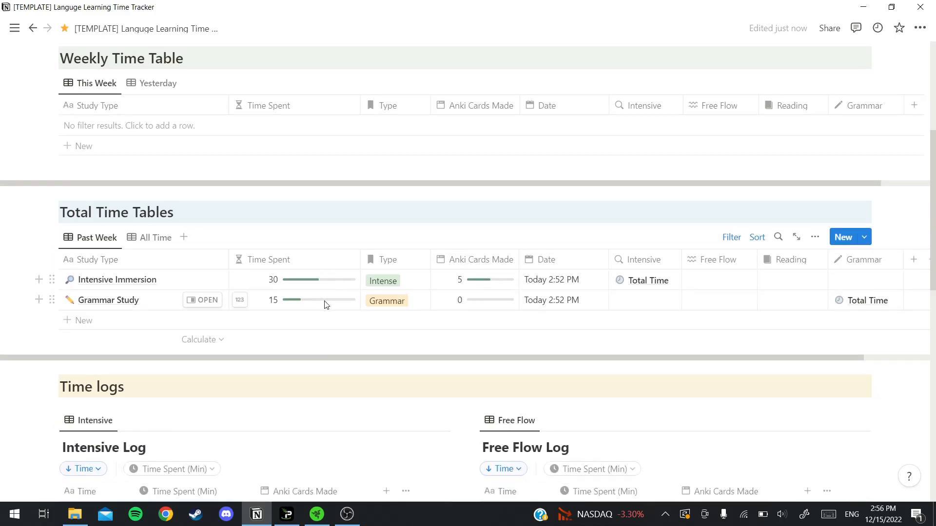
scroll(367, 325, down, 1)
scroll(367, 326, down, 3)
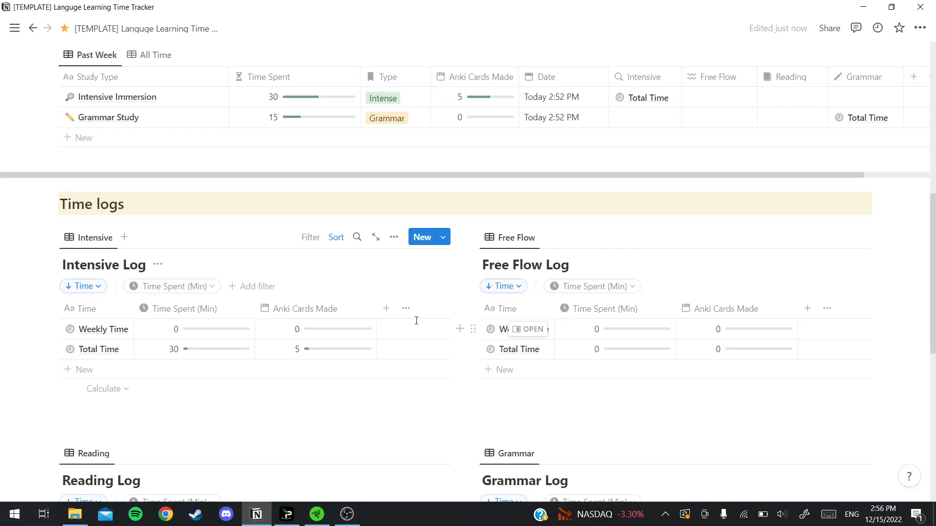
View the Intensive Immersion entry's page from the Study Comments section, including its comment and entry instructions, and close it.
scroll(416, 320, down, 5)
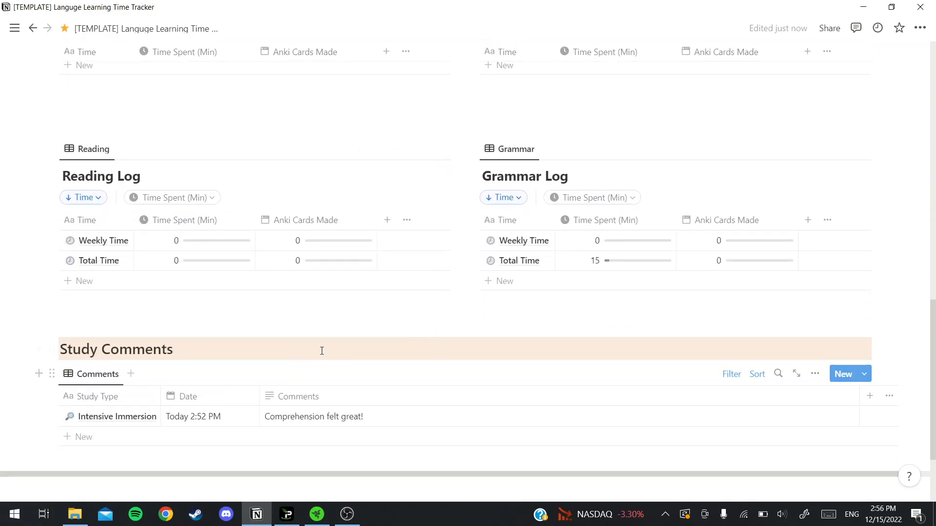
scroll(319, 350, down, 1)
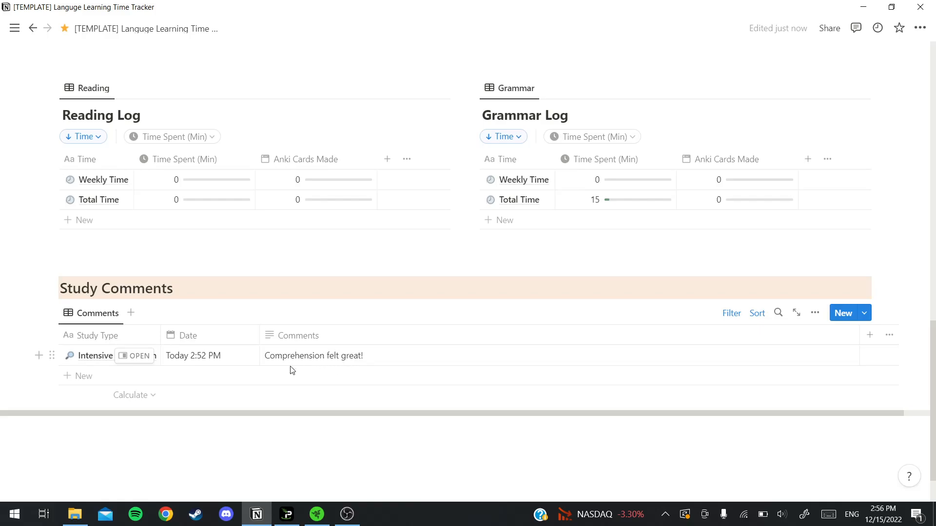
click(139, 356)
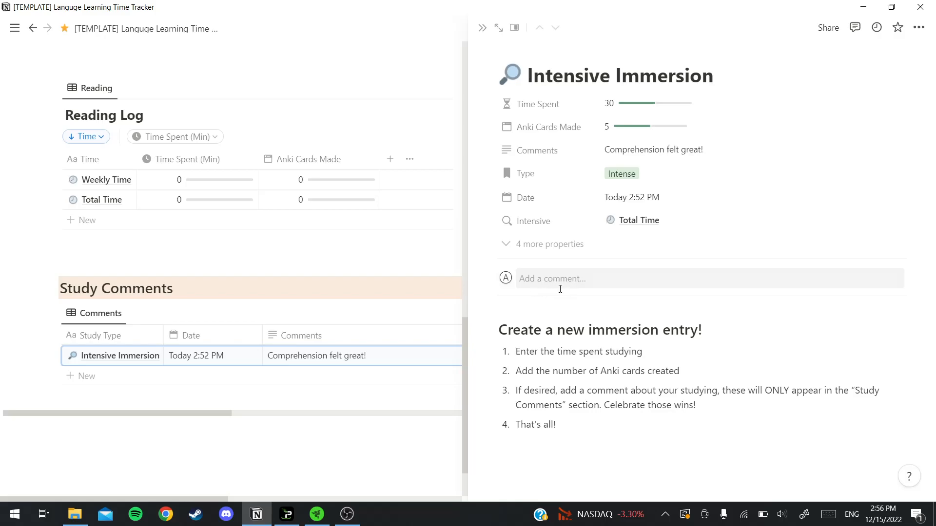
click(482, 28)
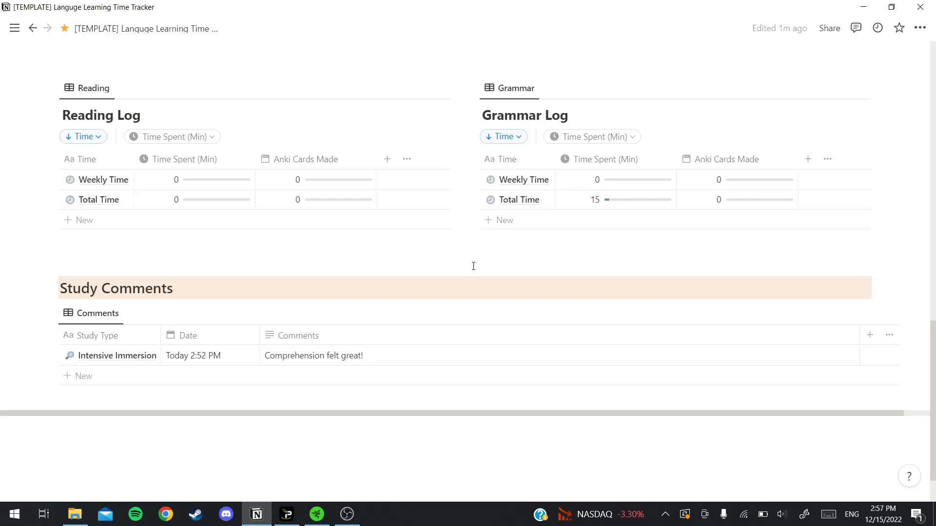
Hide the sort and filter bars above the Intensive, Free Flow, Grammar and Reading logs.
scroll(470, 267, up, 5)
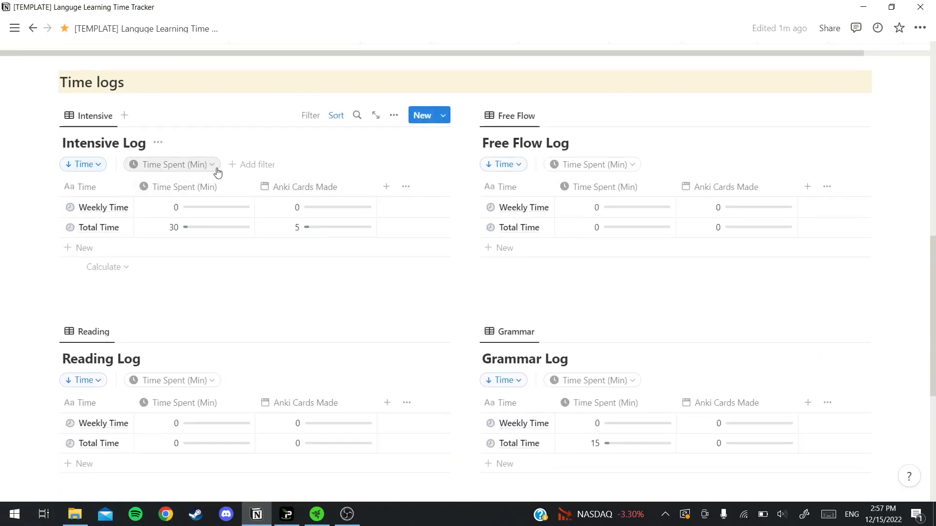
click(310, 117)
click(729, 119)
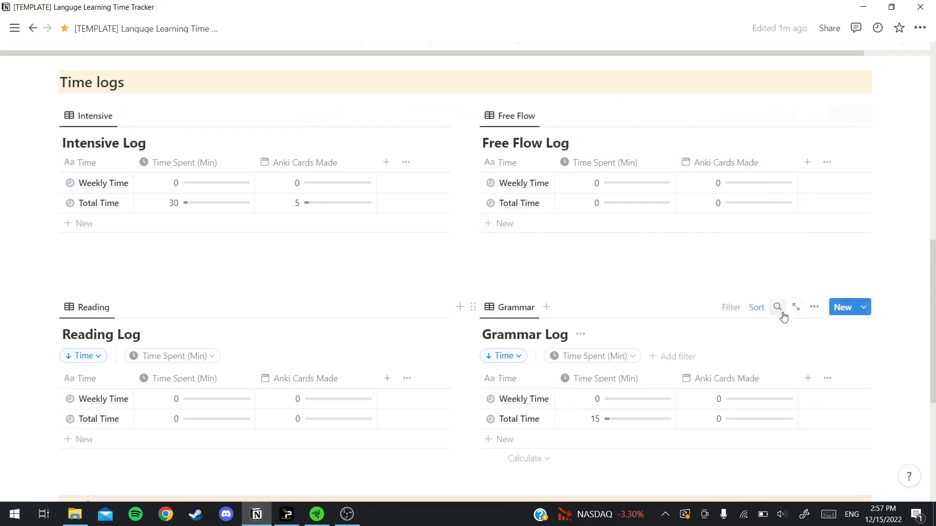
click(732, 308)
click(312, 307)
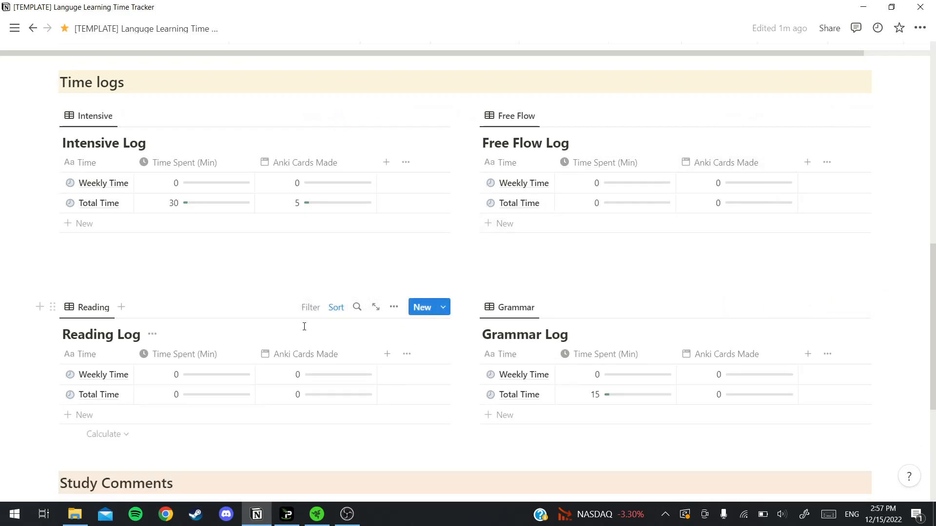
Look over the page from the time logs up to the Weekly Time Table and across its columns.
scroll(258, 293, down, 3)
scroll(258, 271, up, 1)
scroll(266, 258, up, 10)
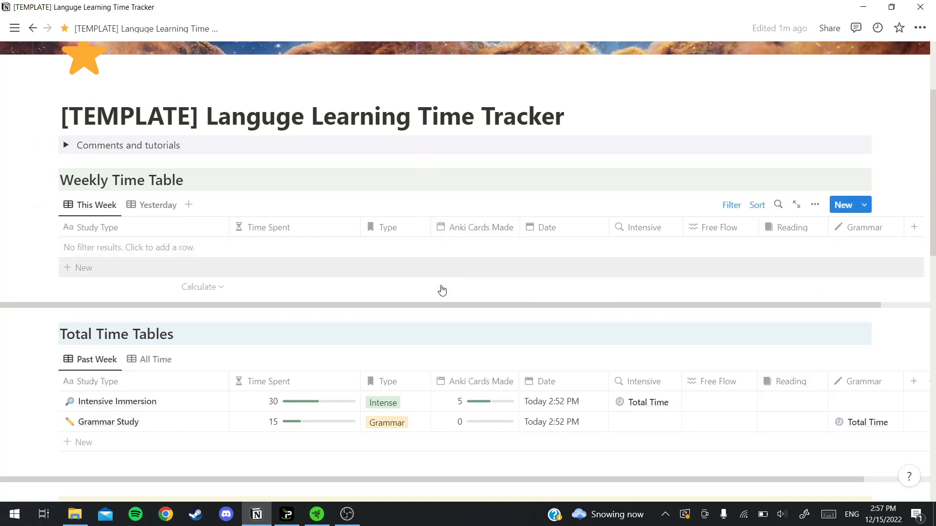
scroll(445, 305, right, 2)
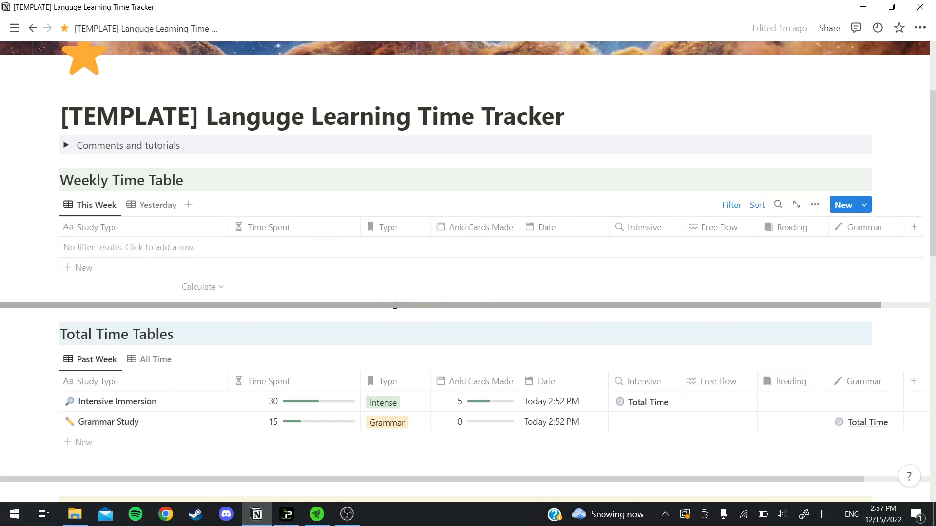
scroll(659, 309, left, 2)
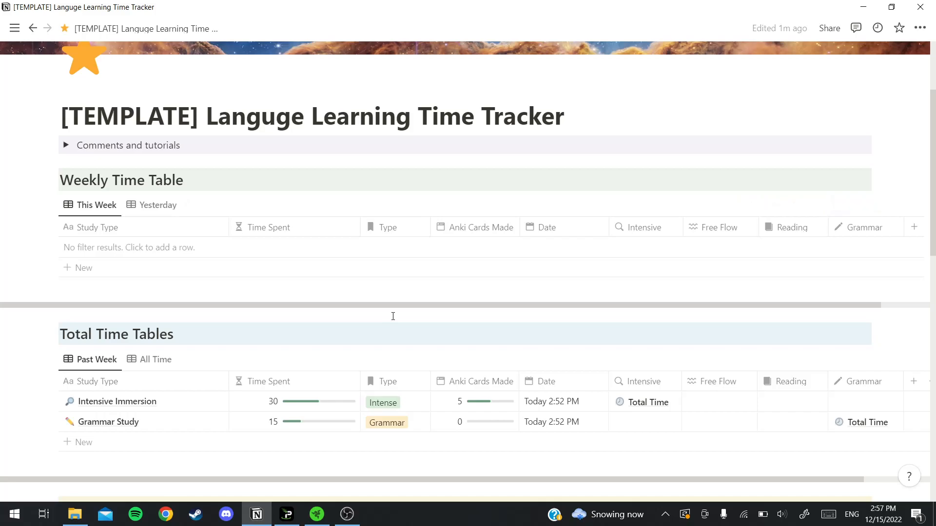
scroll(481, 307, right, 2)
scroll(318, 313, left, 2)
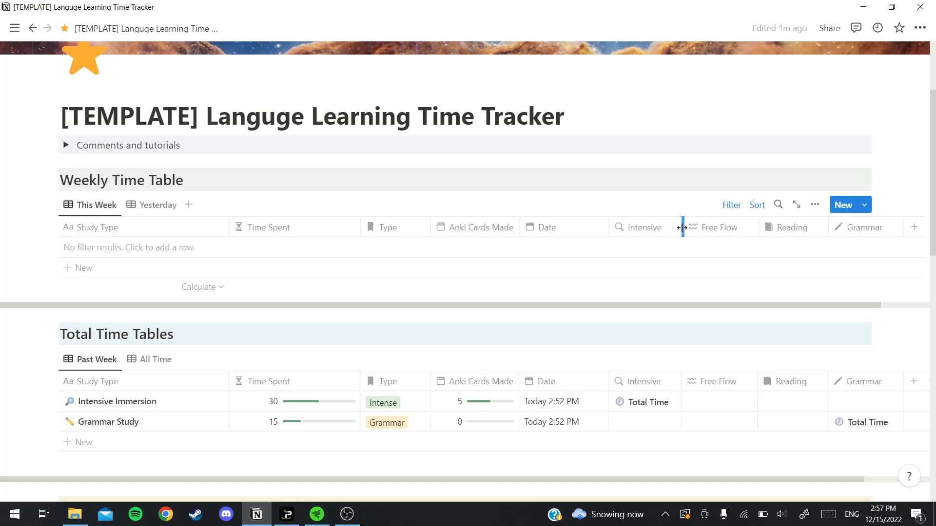
View the property options of the Weekly Time Table's Date and Anki Cards Made columns, including the Anki column's icon picker.
click(571, 228)
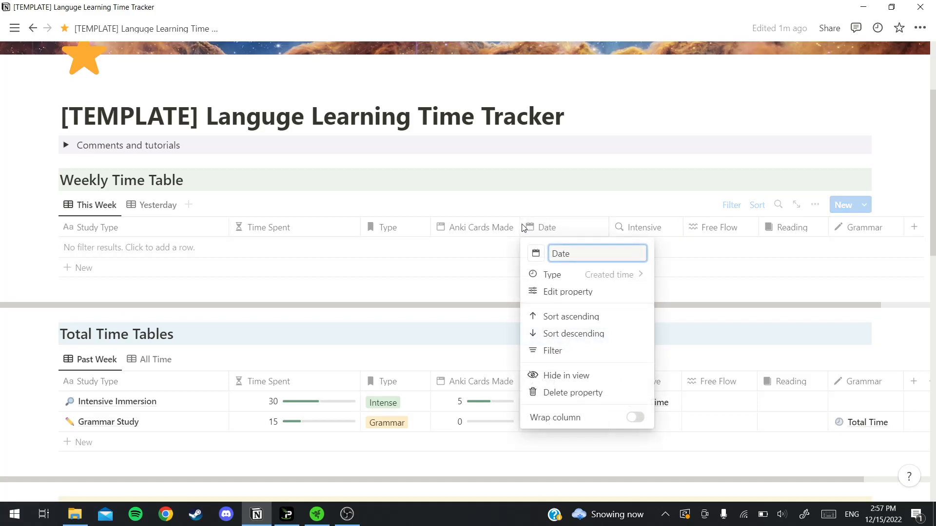
click(499, 229)
click(500, 229)
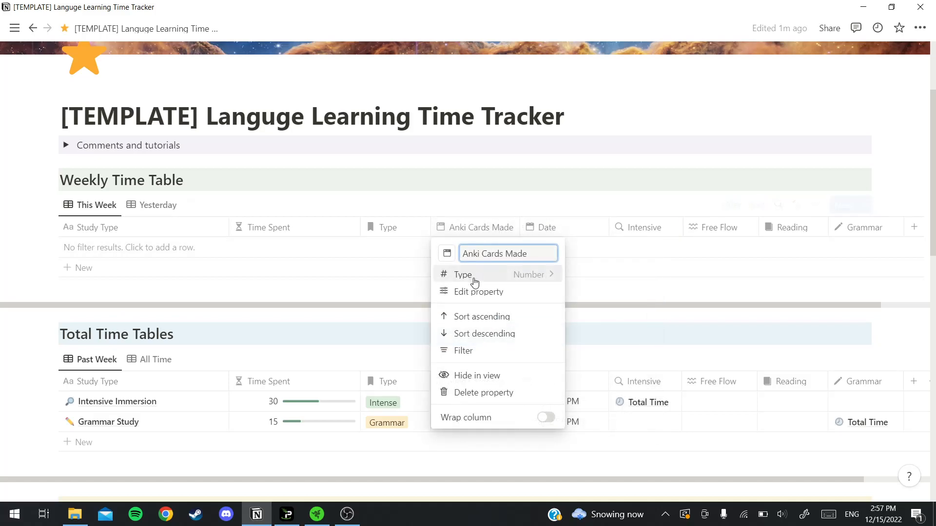
click(446, 253)
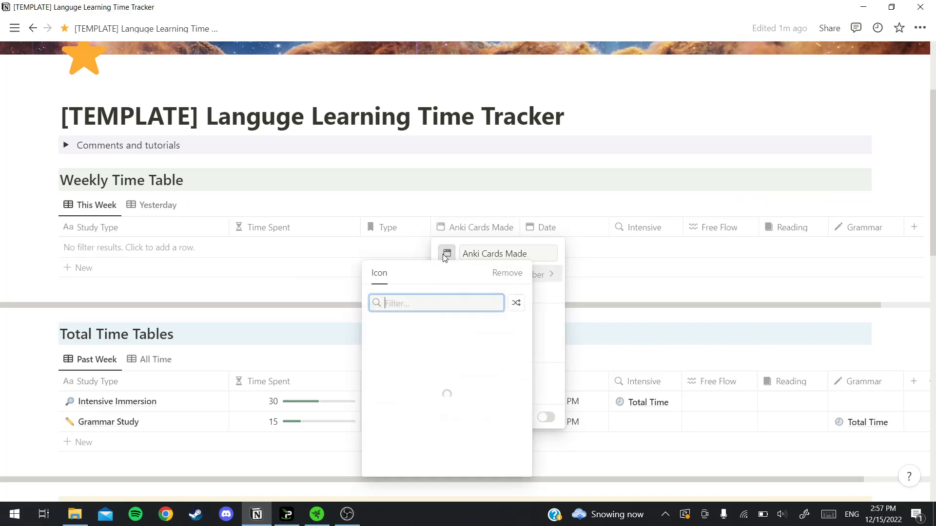
key(Escape)
key(Escape)
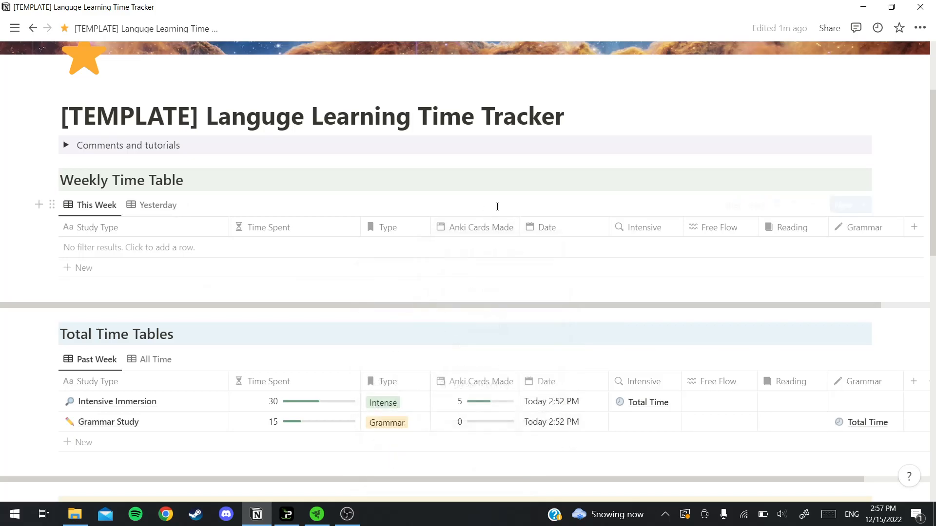
Try to reposition the page's cover image and discard the change.
scroll(493, 207, up, 3)
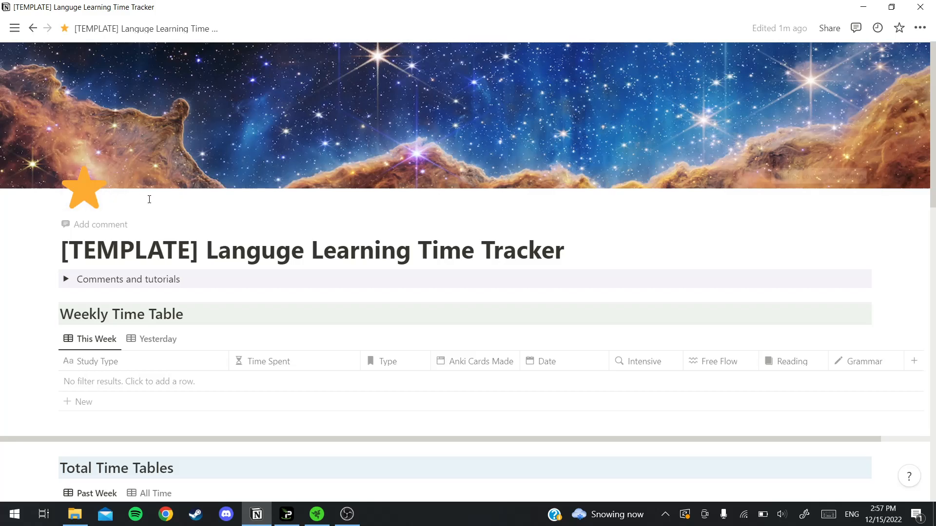
mouse_move(341, 111)
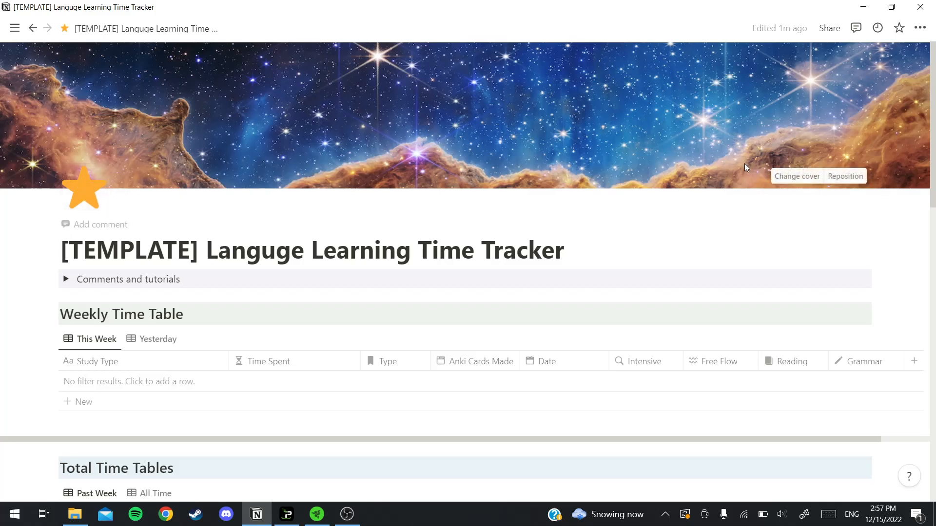
click(836, 178)
mouse_move(670, 138)
mouse_down()
mouse_move(660, 121)
mouse_move(662, 138)
mouse_move(674, 130)
mouse_up()
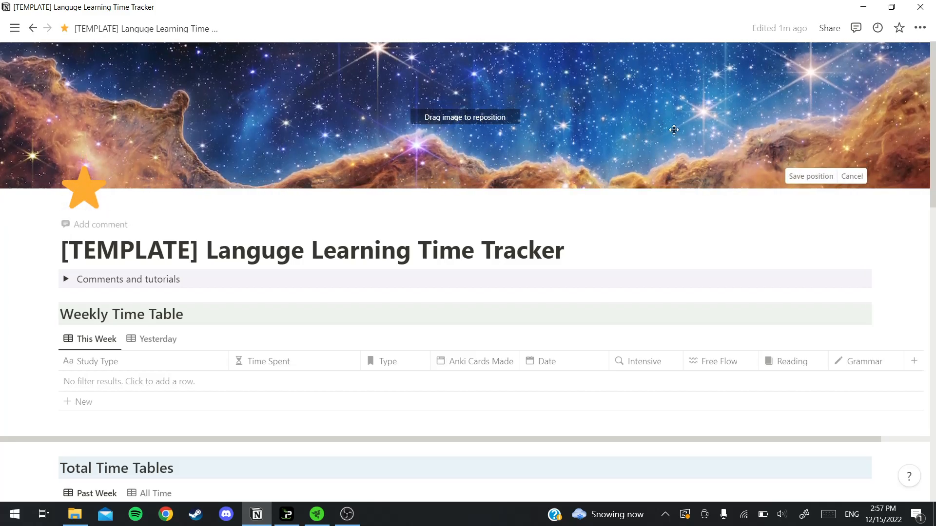
click(851, 176)
Look over the page from the Weekly Time Table down past the time logs and back up to the title.
scroll(475, 323, down, 1)
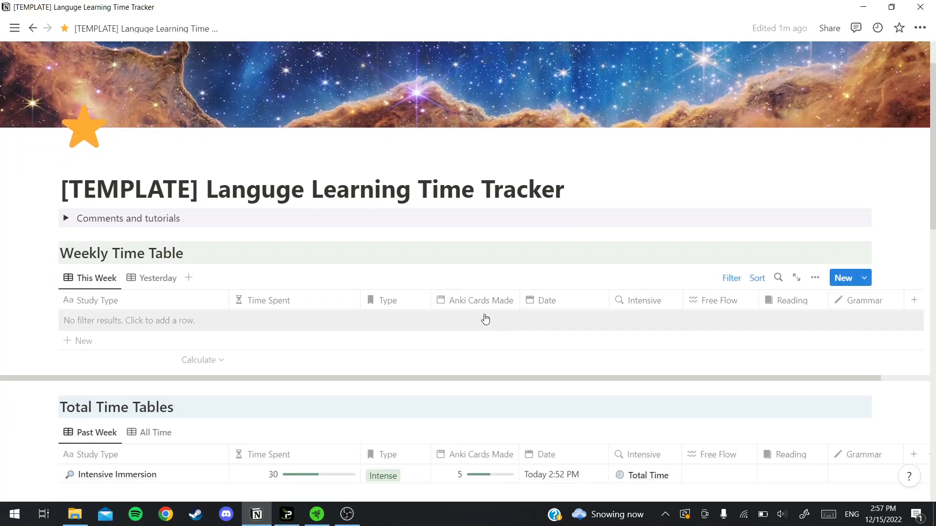
scroll(292, 315, down, 1)
scroll(291, 315, down, 3)
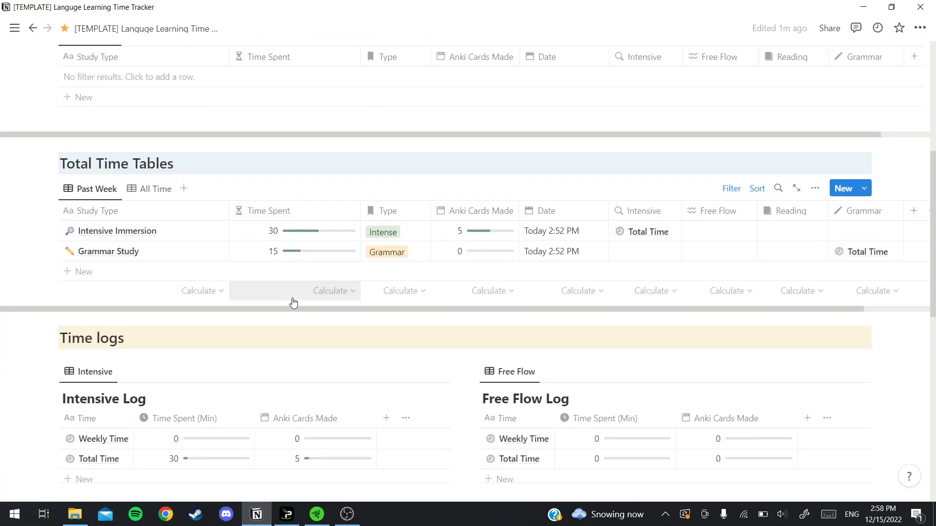
scroll(295, 301, down, 4)
scroll(353, 349, down, 3)
scroll(359, 349, up, 5)
scroll(356, 384, up, 8)
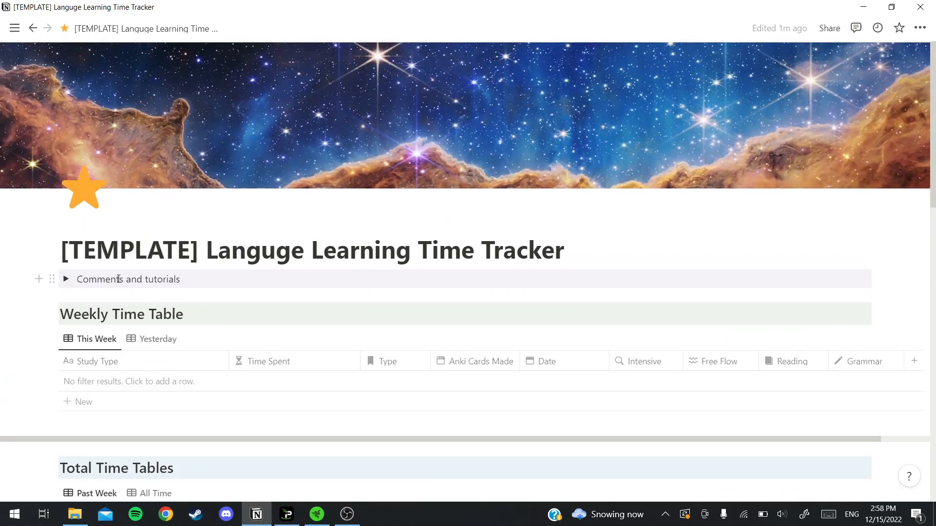
Expand the Comments and tutorials section, and view the property options of the Weekly Time Table's Anki Cards Made column.
click(75, 286)
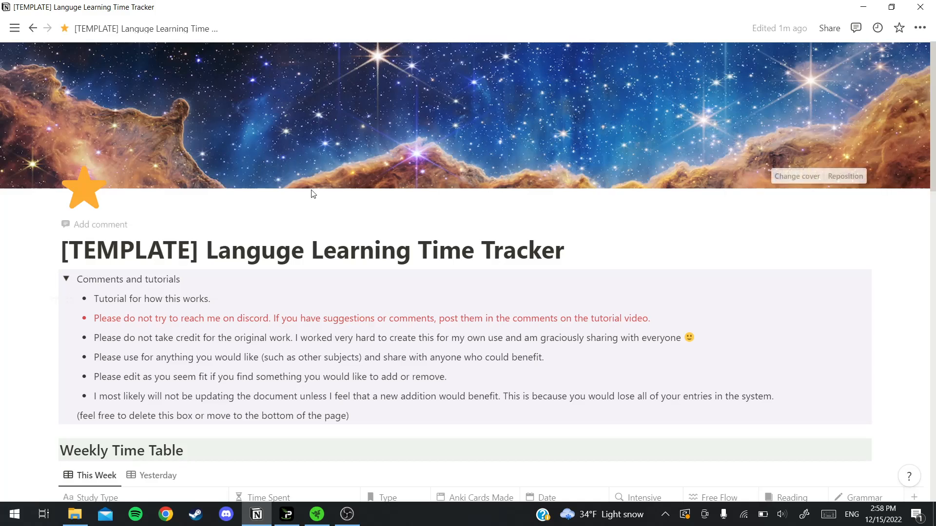
scroll(449, 224, down, 2)
click(473, 439)
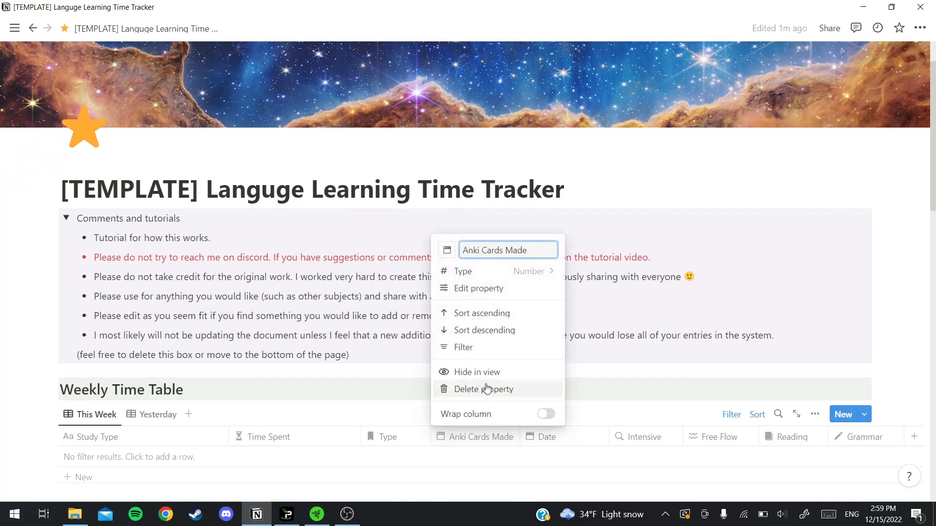
click(595, 374)
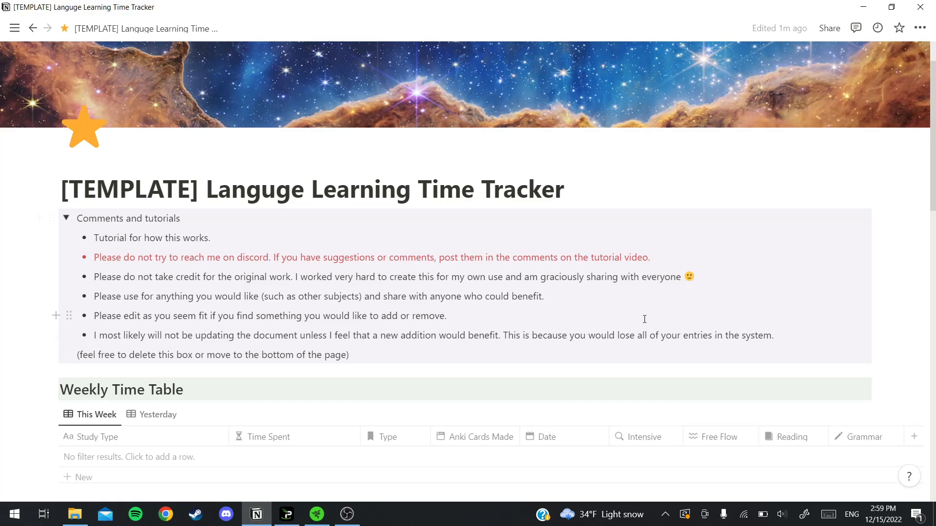
Review the whole template from the expanded comments through the time tables and logs to Study Comments, and return to the title.
scroll(630, 332, down, 4)
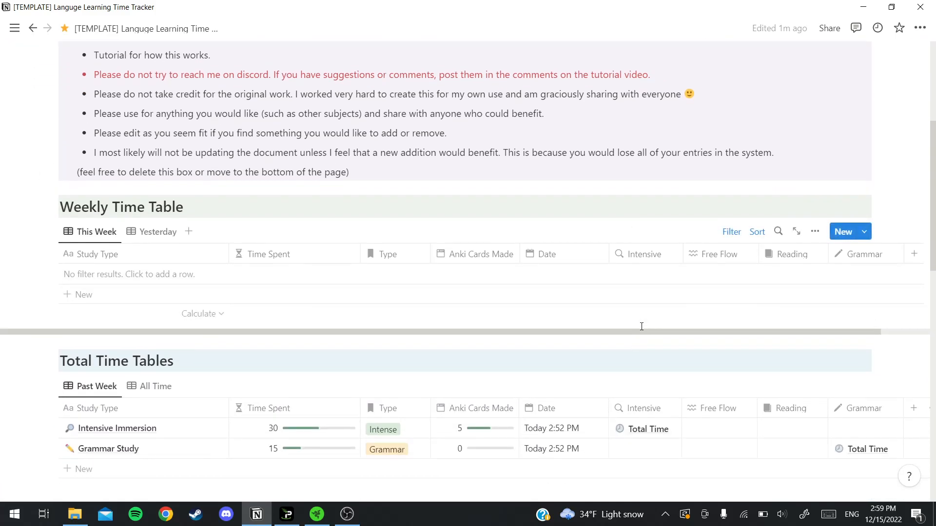
scroll(643, 326, down, 4)
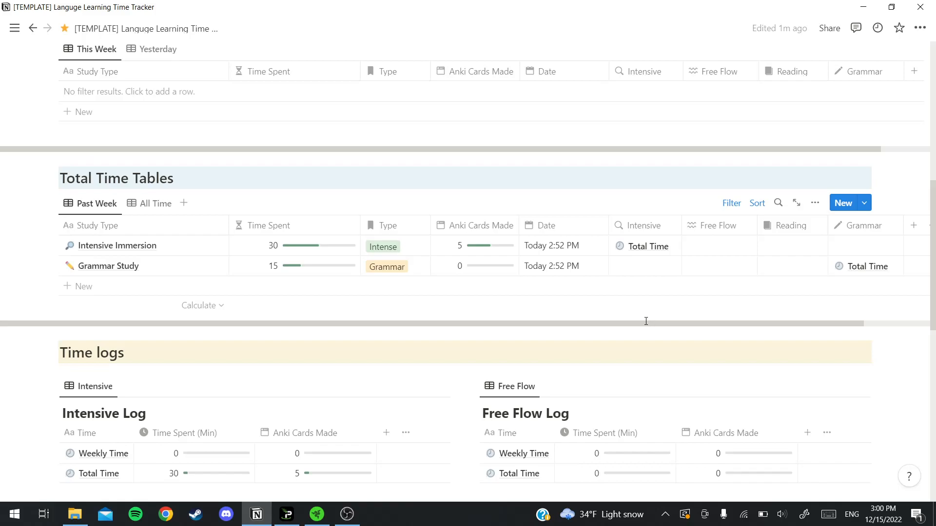
scroll(639, 320, down, 5)
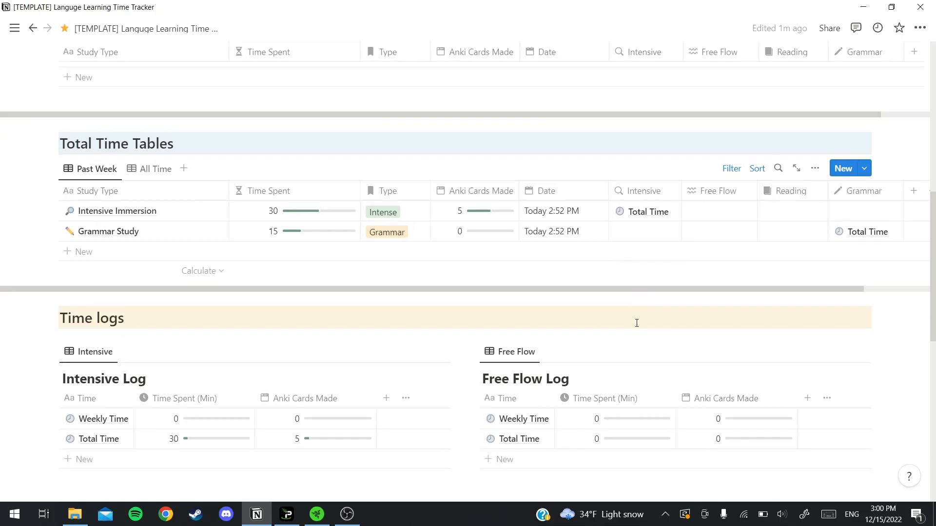
scroll(549, 332, down, 4)
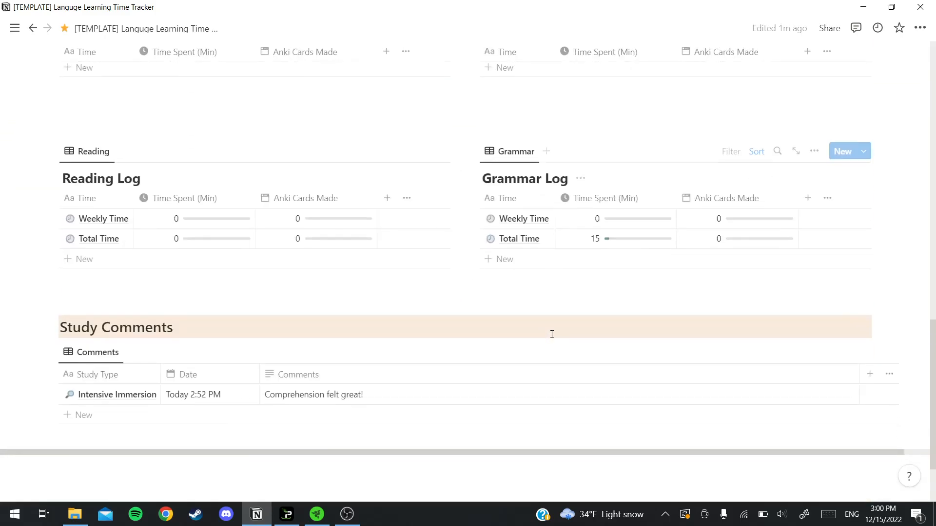
scroll(557, 349, up, 20)
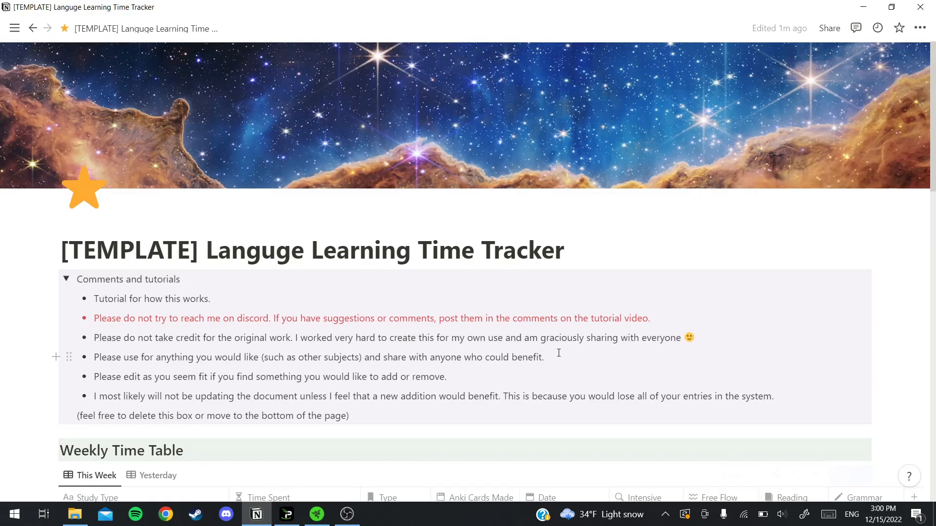